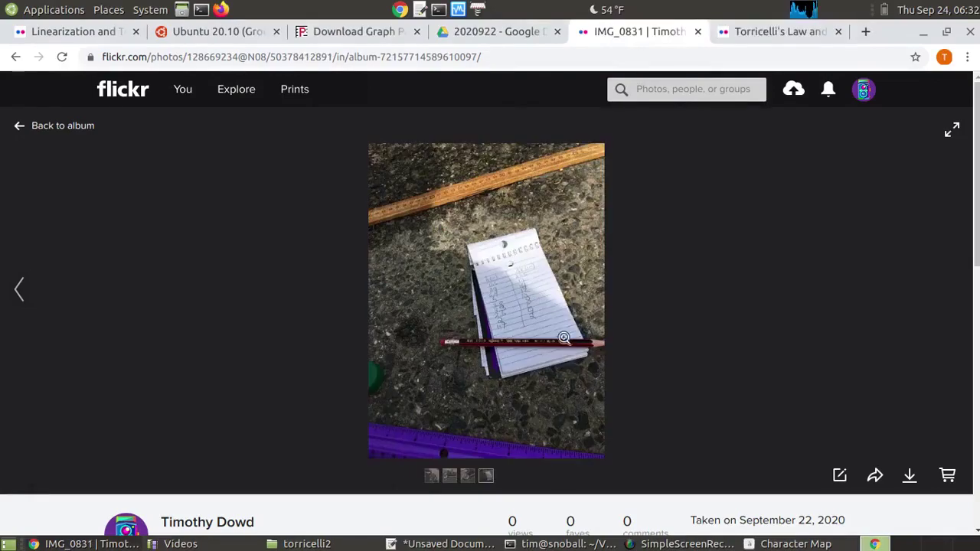
# Enlarge the notebook photo to read the h and Δx measurements, and switch to the TorricelliLawLabdata2020 spreadsheet in Google Sheets
pyautogui.click(558, 366)
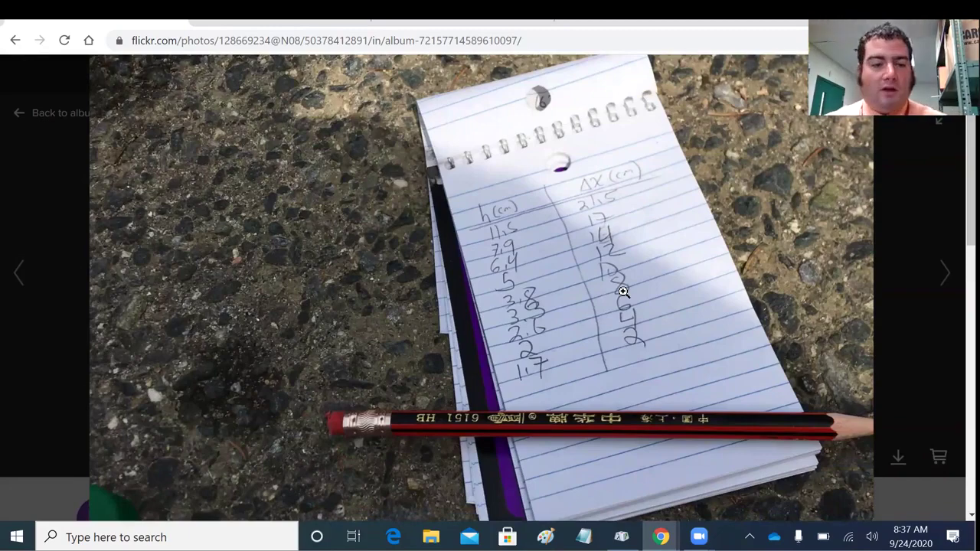
pyautogui.hotkey('alt', 'Tab')
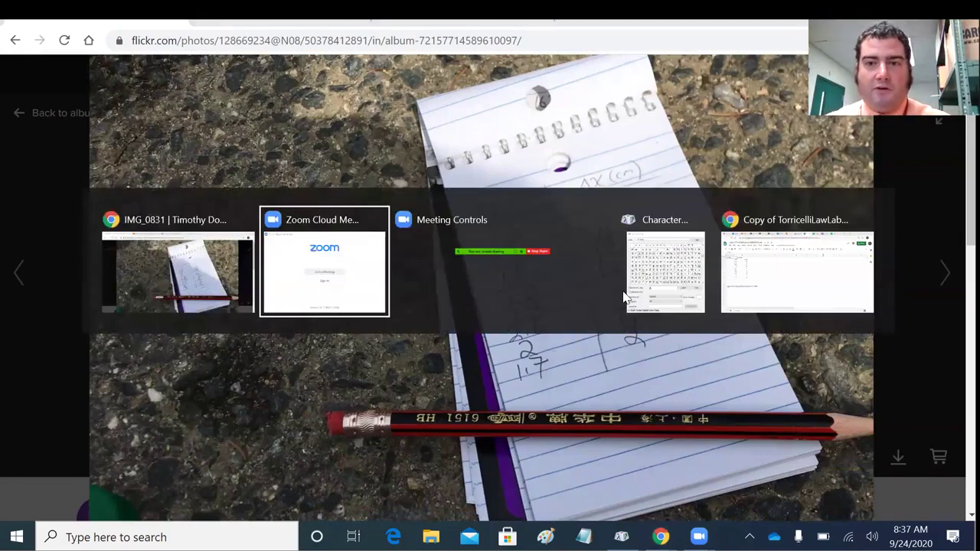
pyautogui.hotkey('alt', 'Tab')
pyautogui.hotkey('alt', 'Tab')
pyautogui.hotkey('alt', 'Tab')
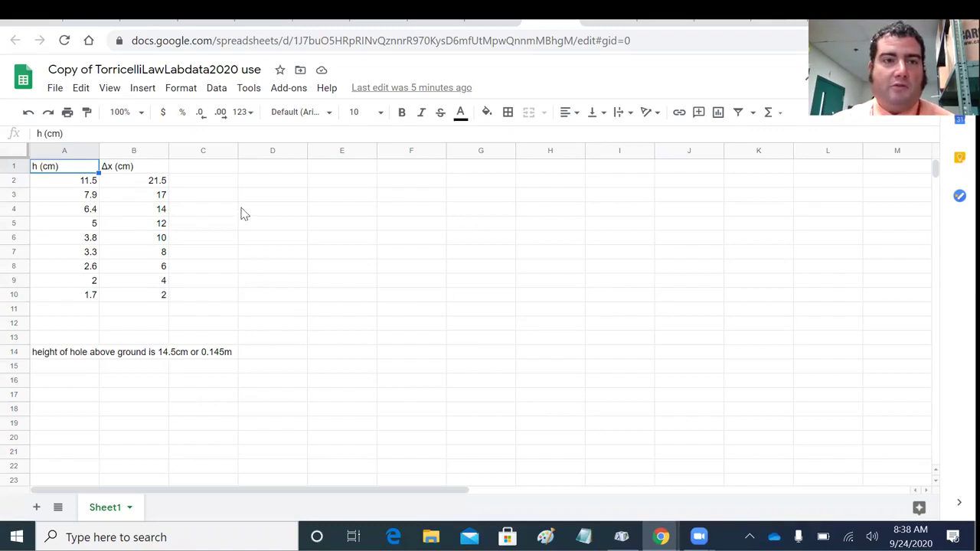
# Enter the column header "h (m)" in cell C1
pyautogui.click(223, 172)
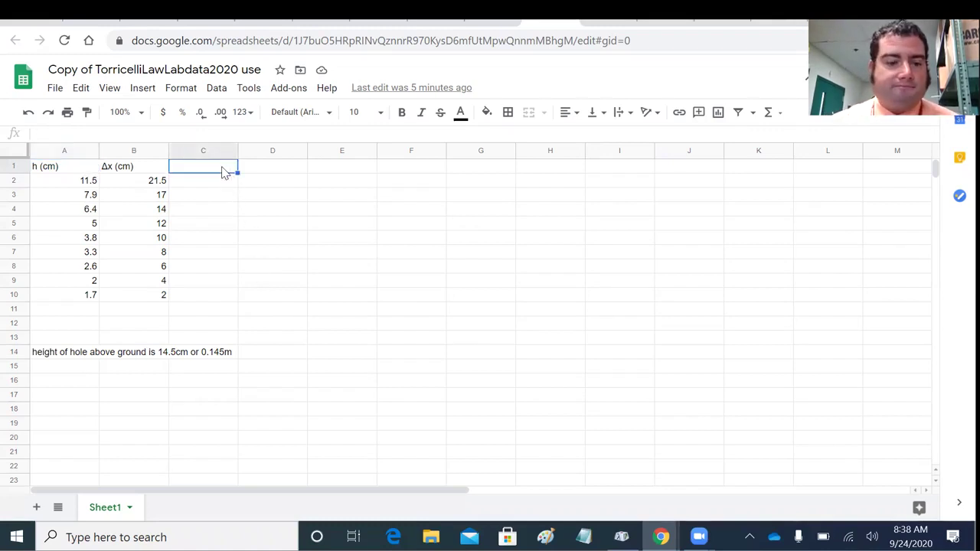
pyautogui.write('h')
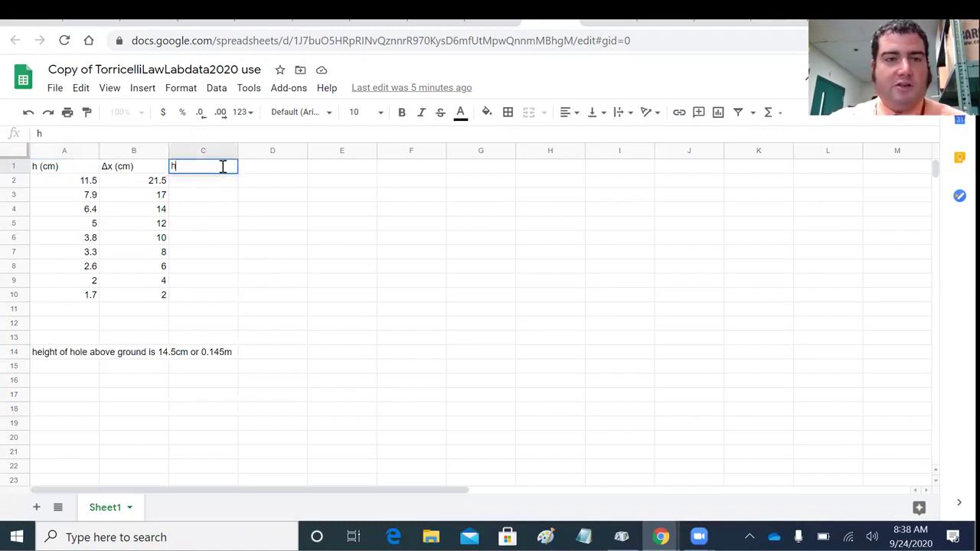
pyautogui.write(' (m)')
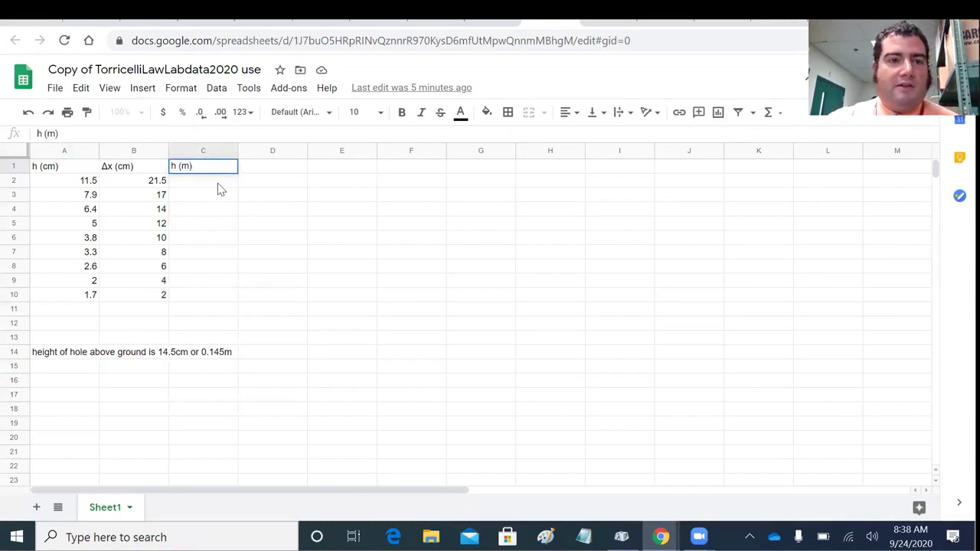
pyautogui.press('Return')
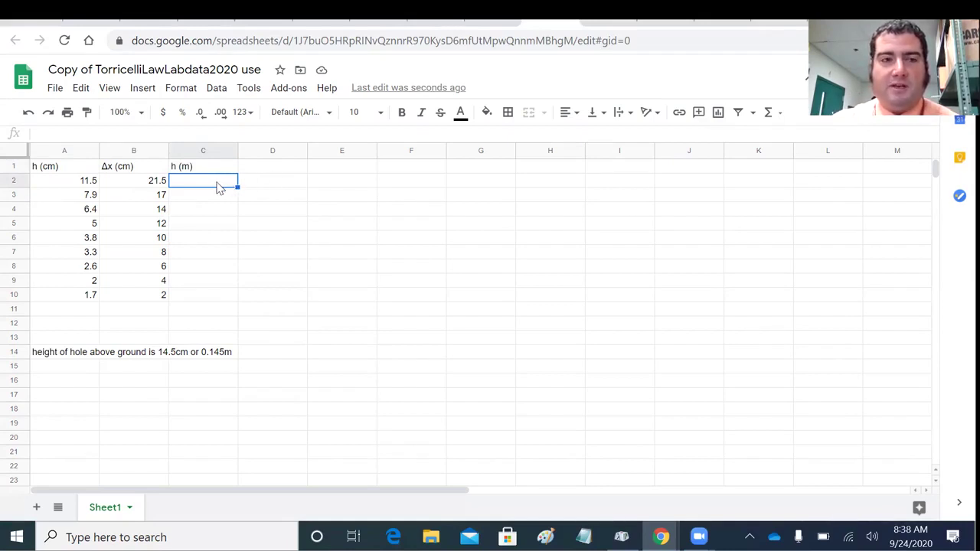
# Convert the heights to metres with the formula =A2/100 in C2 and fill it down to C10
pyautogui.write('=')
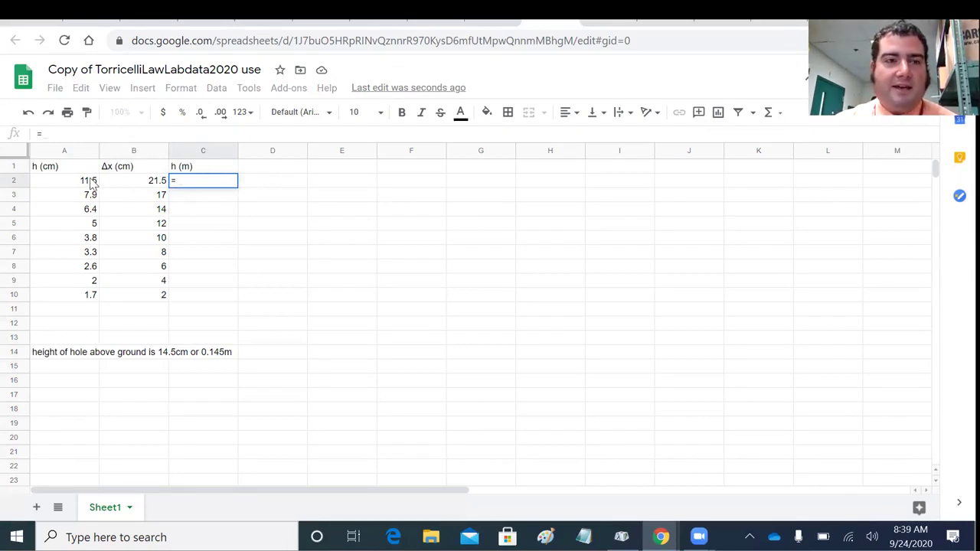
pyautogui.click(90, 183)
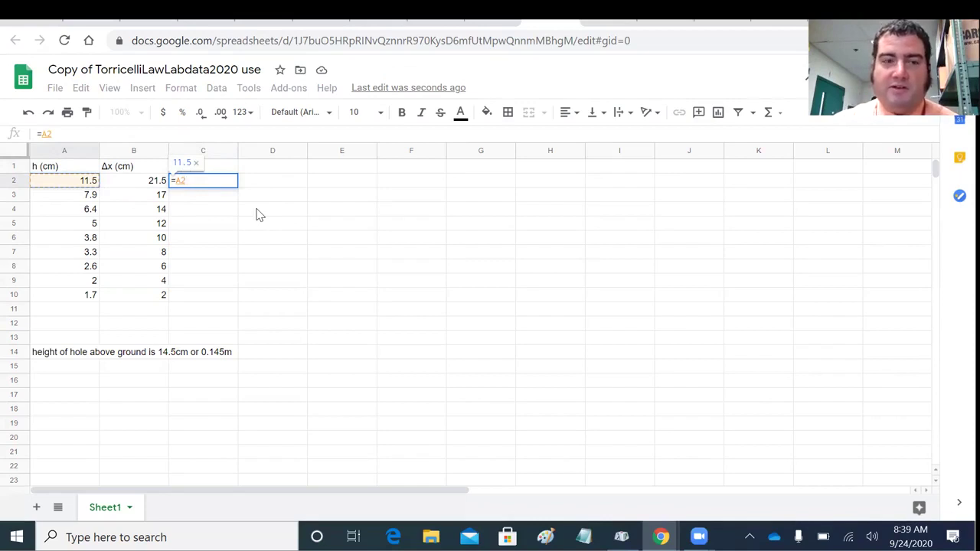
pyautogui.write('/100')
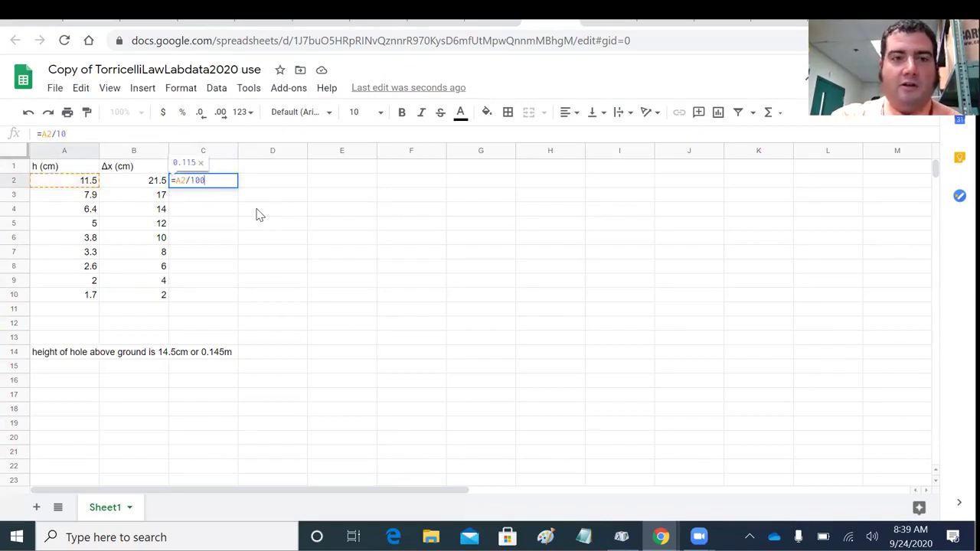
pyautogui.press('Return')
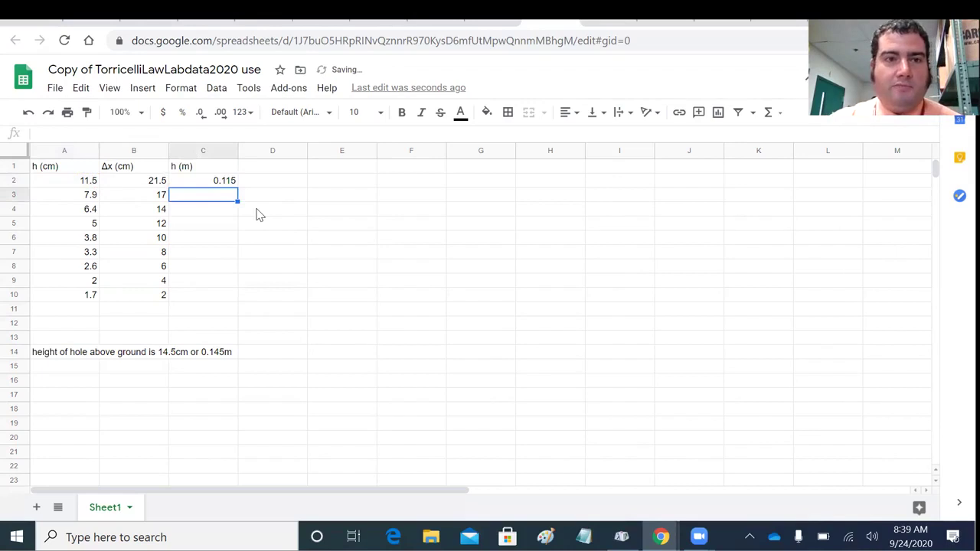
pyautogui.click(225, 185)
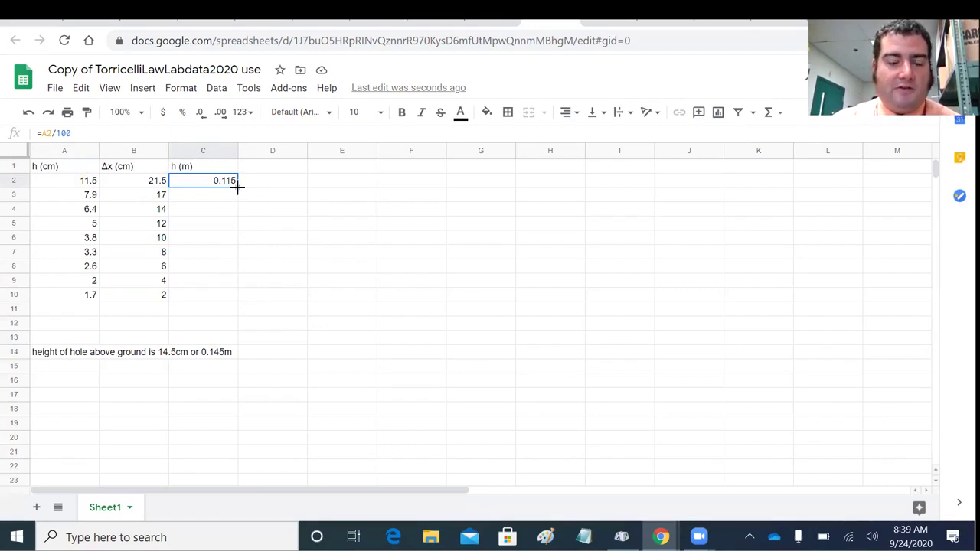
pyautogui.moveTo(237, 187); pyautogui.dragTo(231, 299)
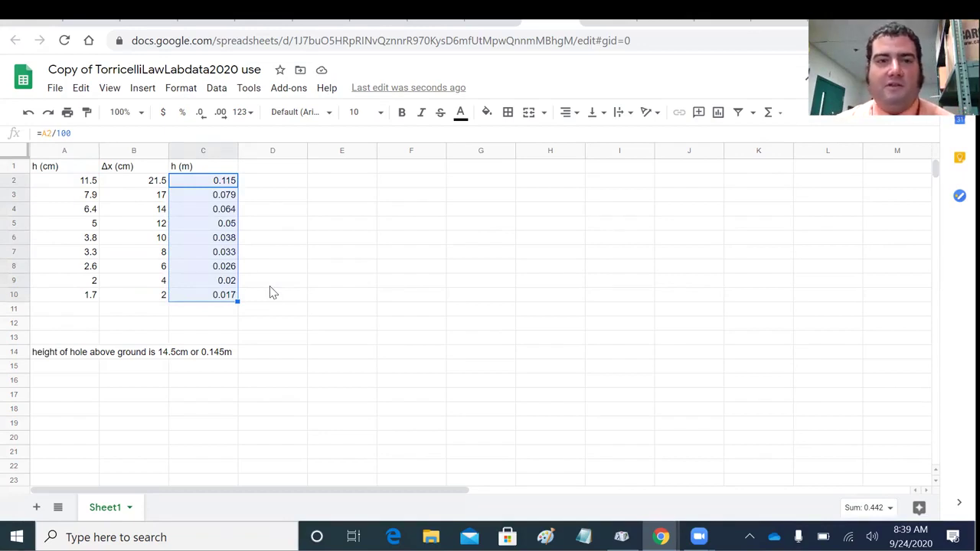
# Enter the column header "Δx (m)" in cell D1
pyautogui.click(292, 172)
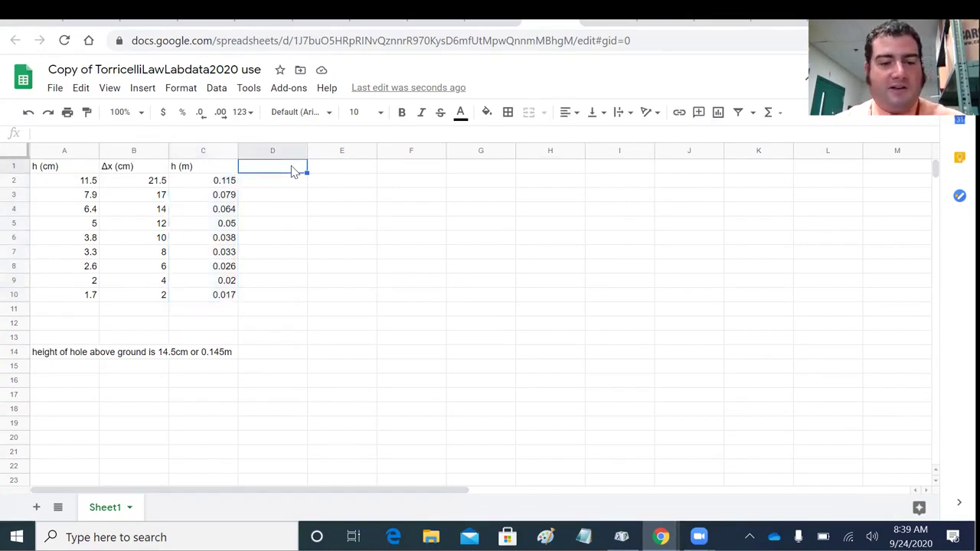
pyautogui.write('Δ')
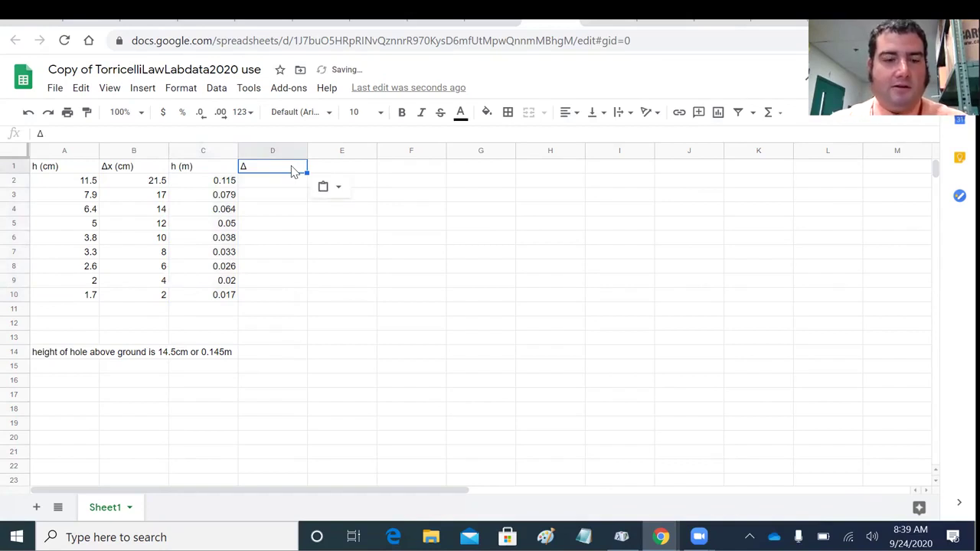
pyautogui.doubleClick(291, 171)
pyautogui.press('BackSpace')
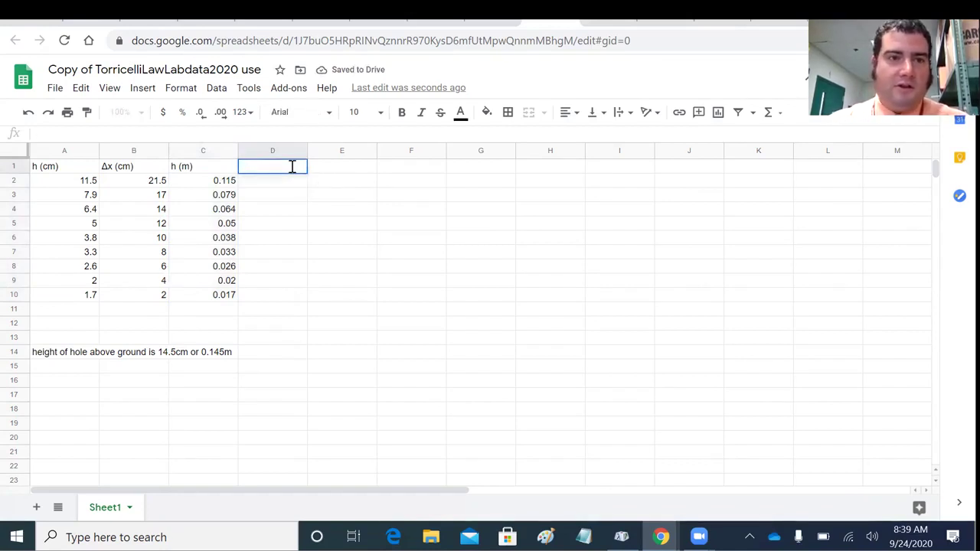
pyautogui.write('Δ')
pyautogui.write('x')
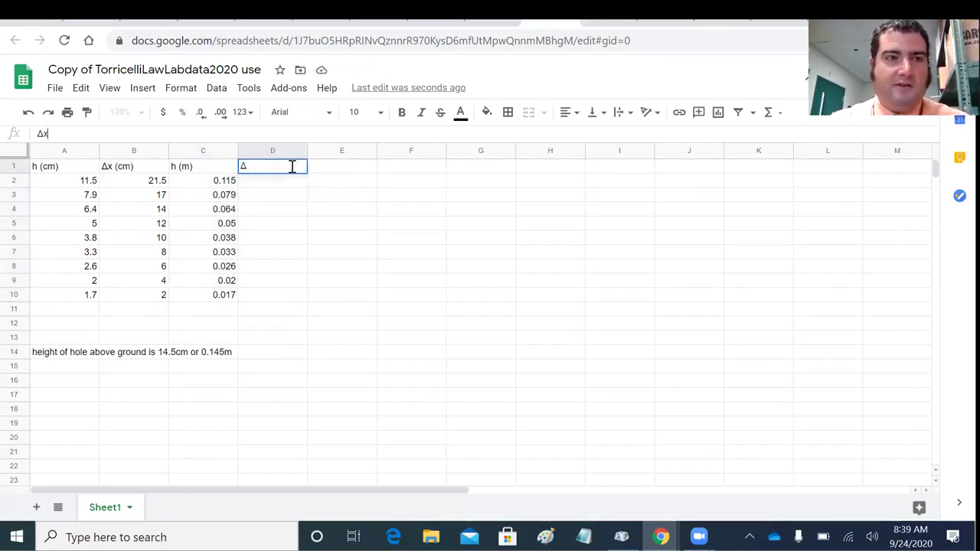
pyautogui.press('Return')
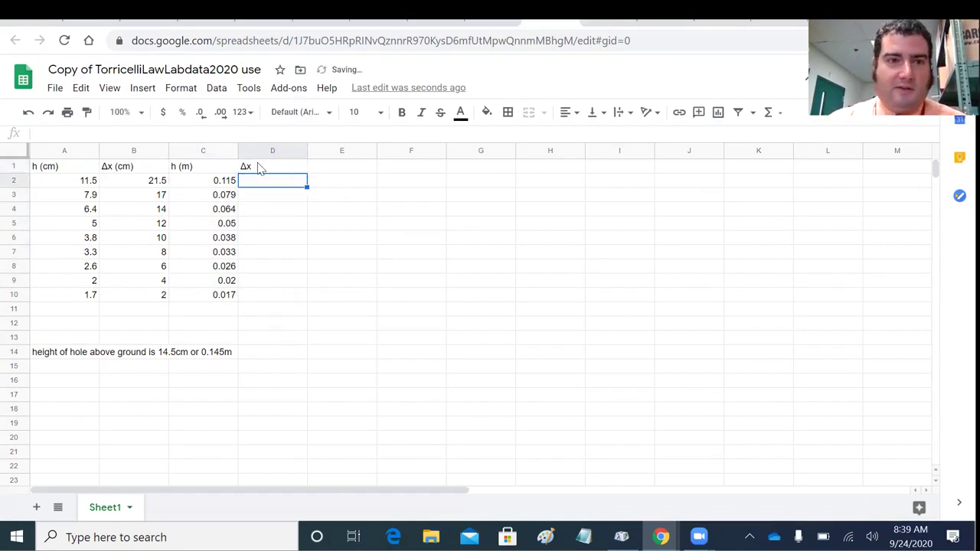
pyautogui.click(256, 166)
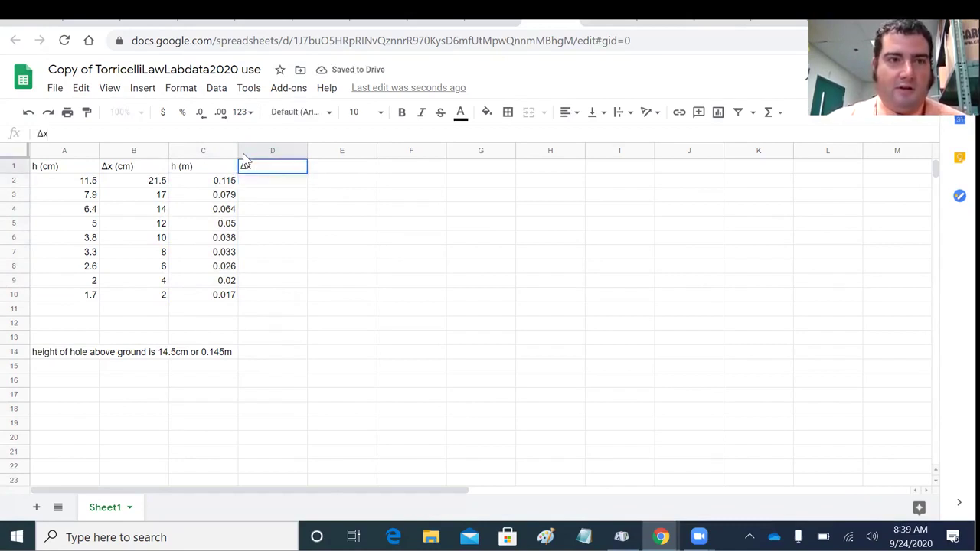
pyautogui.write('(m)')
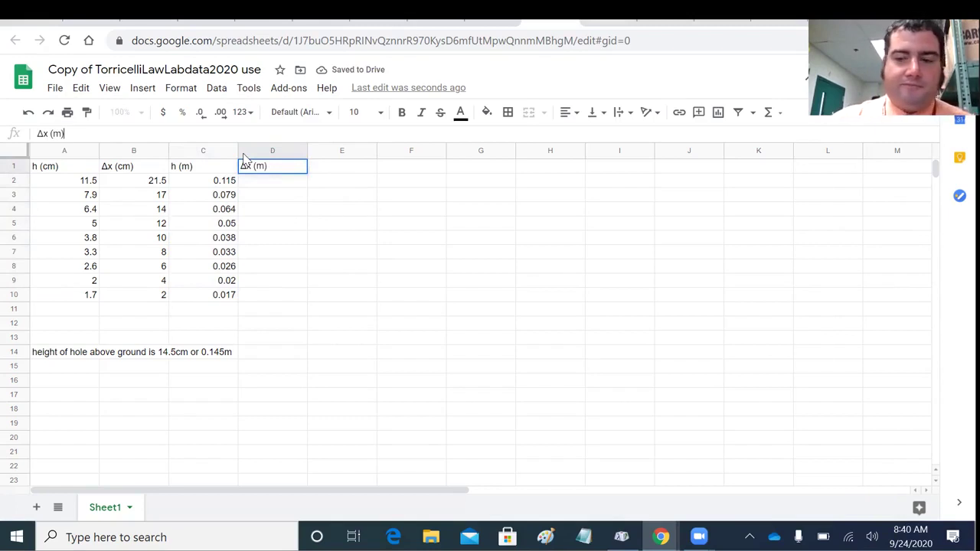
pyautogui.press('Return')
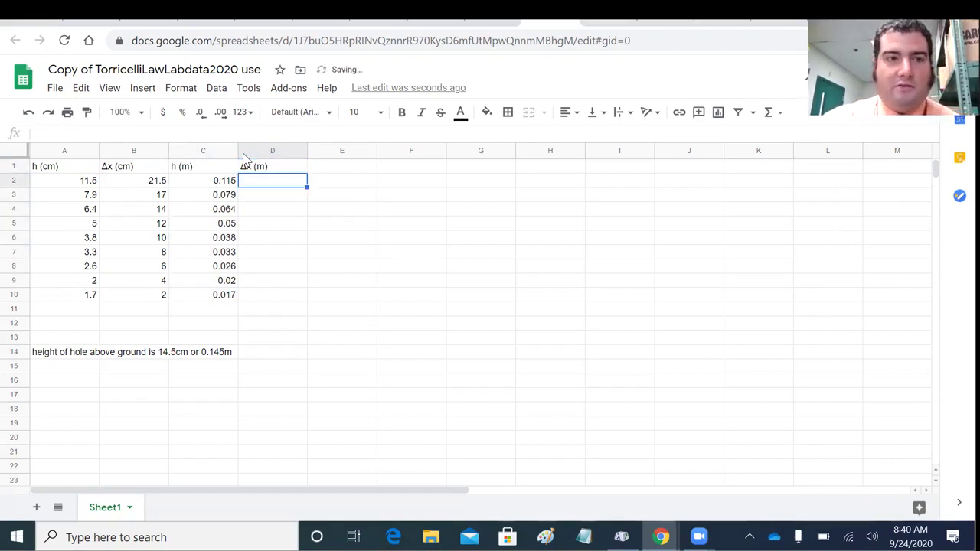
# Convert the Δx values to metres with the formula =B2/100 in D2 and fill it down to D10
pyautogui.write('=')
pyautogui.click(158, 186)
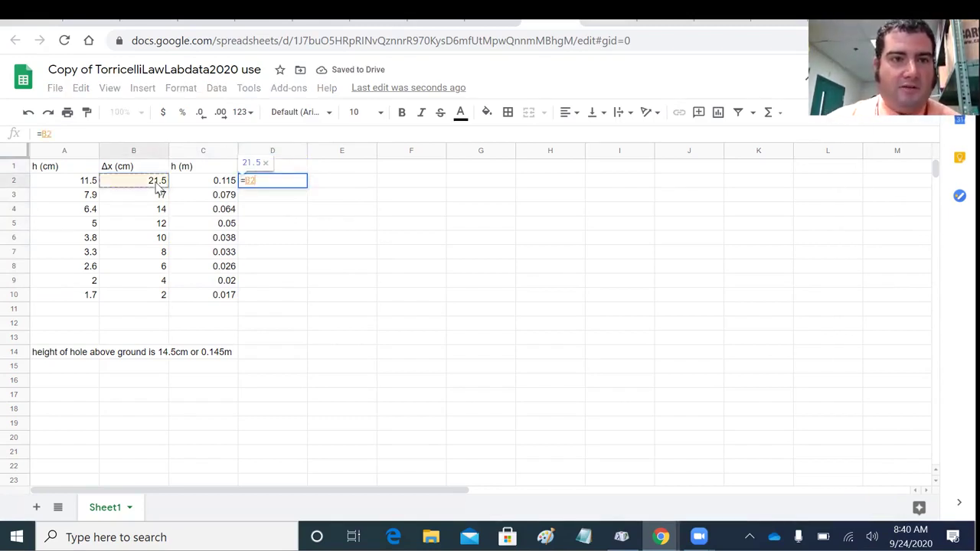
pyautogui.write('/100')
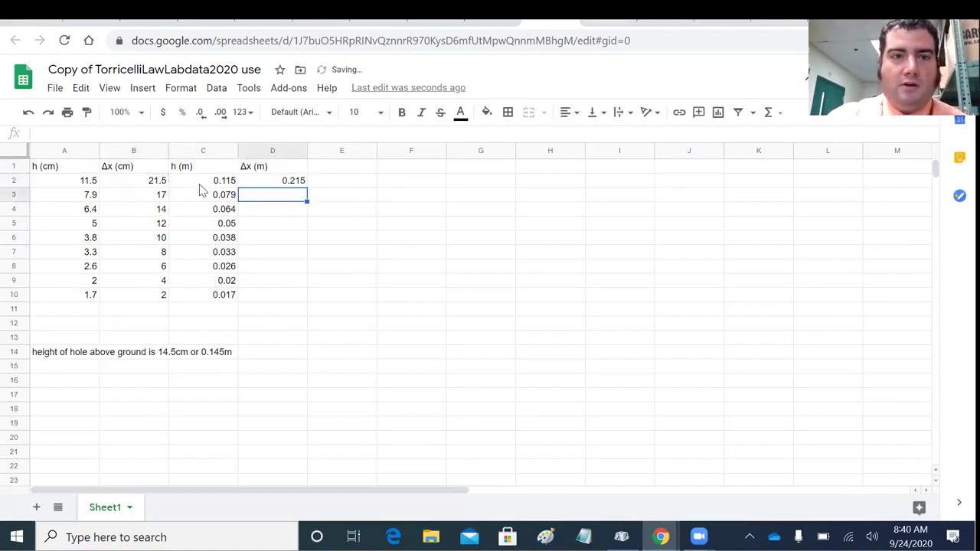
pyautogui.click(248, 182)
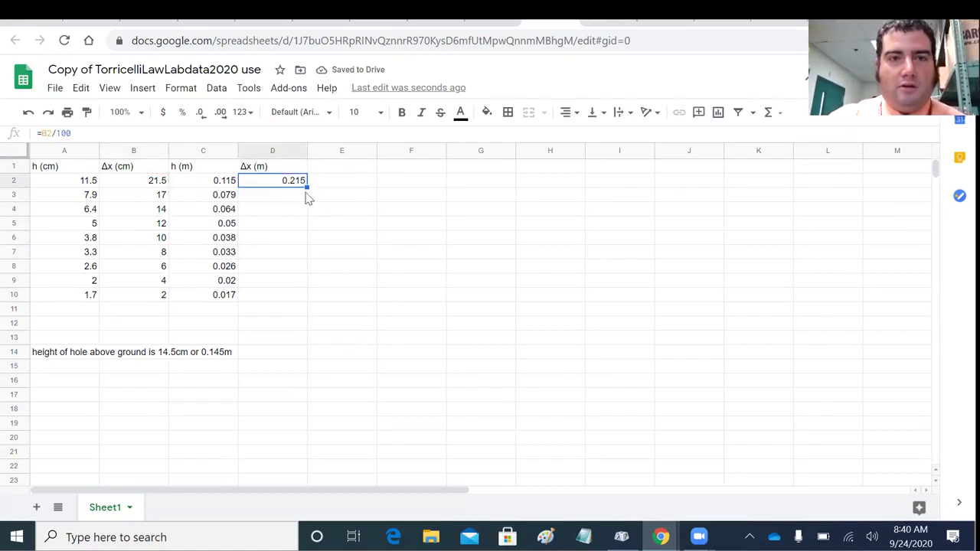
pyautogui.moveTo(307, 187); pyautogui.dragTo(306, 296)
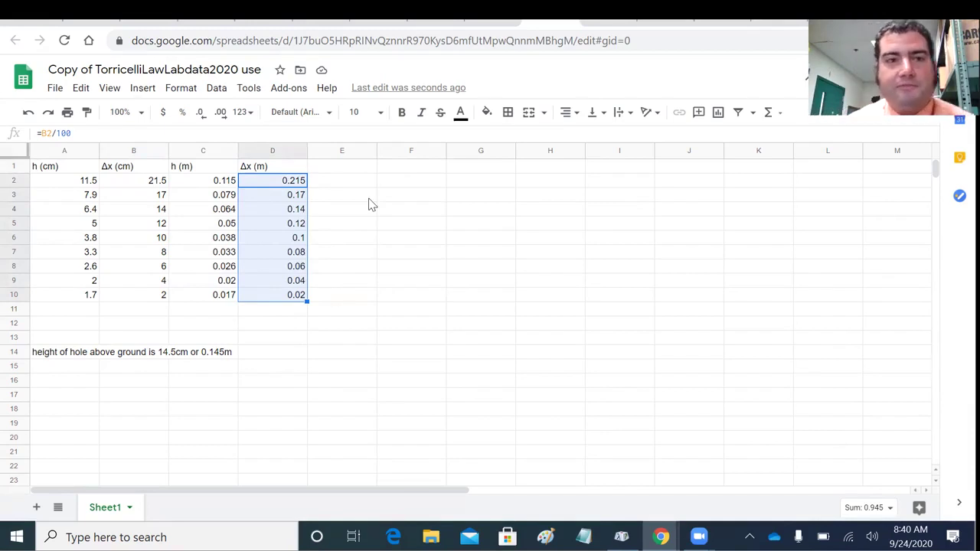
# Enter the column header "v (m/s)" in cell E1
pyautogui.click(342, 167)
pyautogui.write('v')
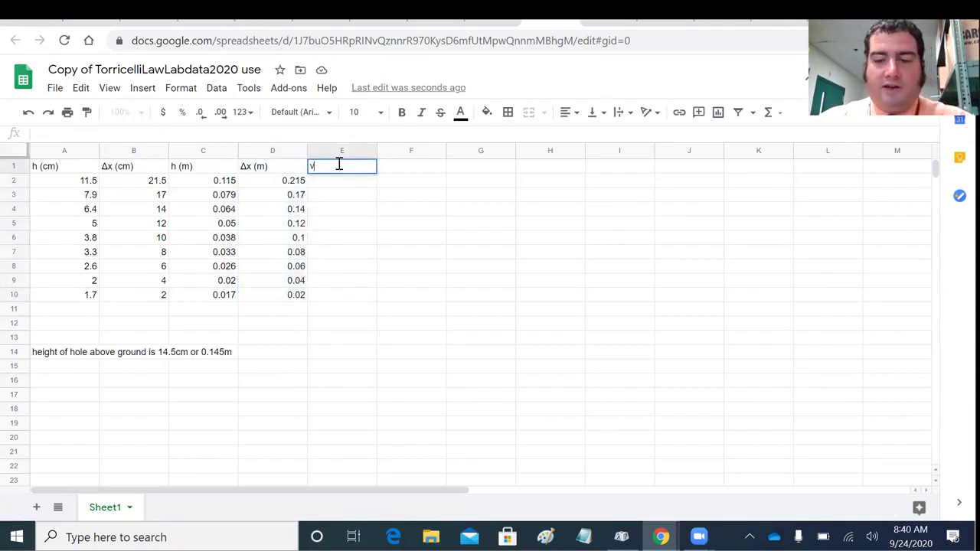
pyautogui.write(' (m/s)')
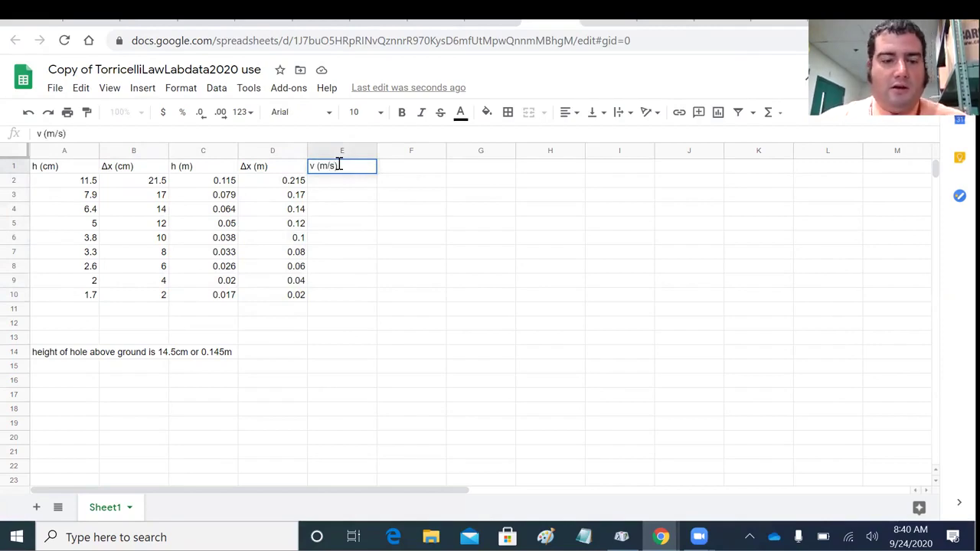
# Switch to the Flickr album and enlarge the next photo to read the handwritten derivation of the initial velocity formula
pyautogui.hotkey('alt', 'Tab')
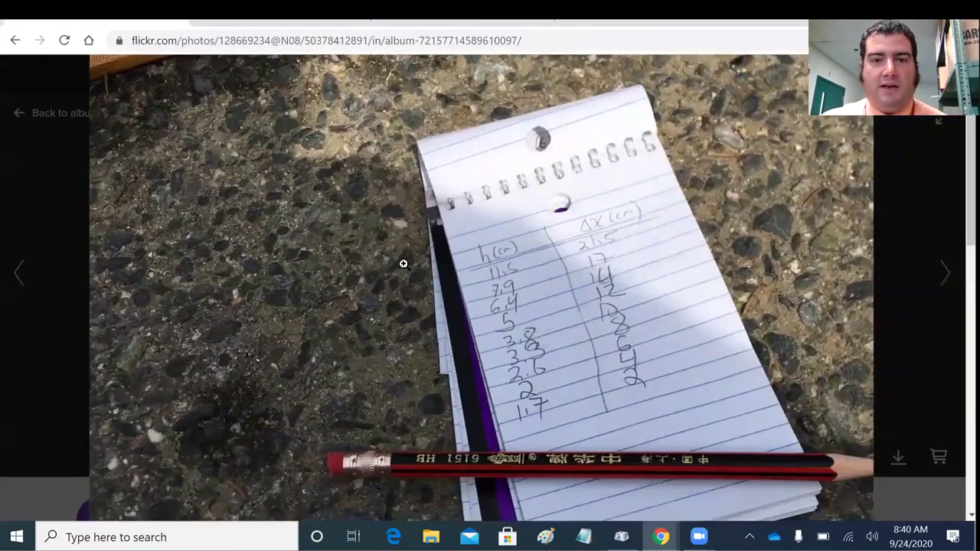
pyautogui.click(403, 263)
pyautogui.click(402, 263)
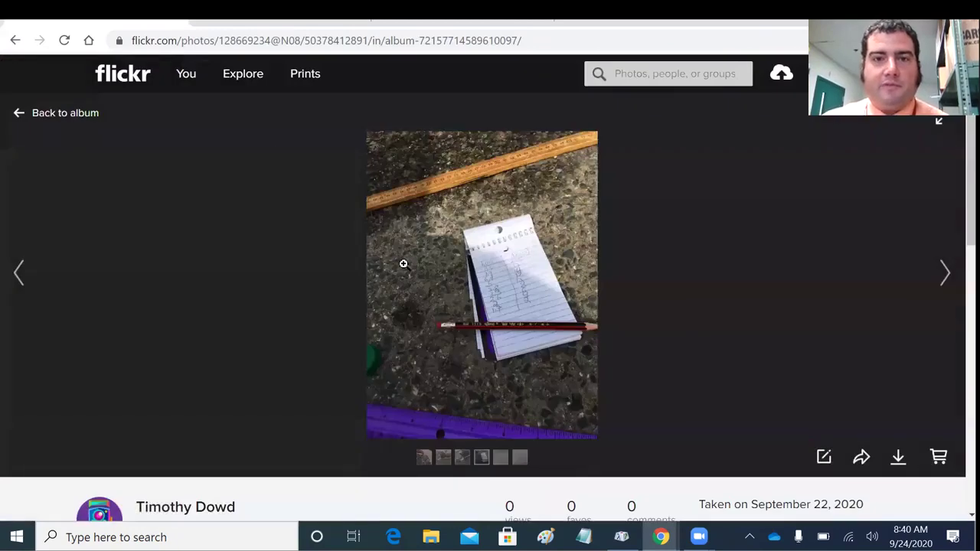
pyautogui.click(938, 276)
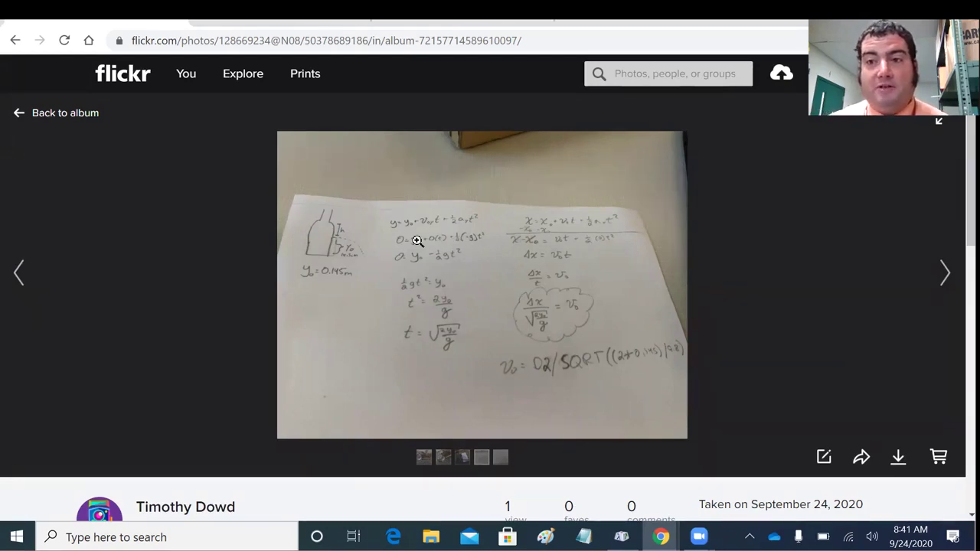
pyautogui.click(389, 256)
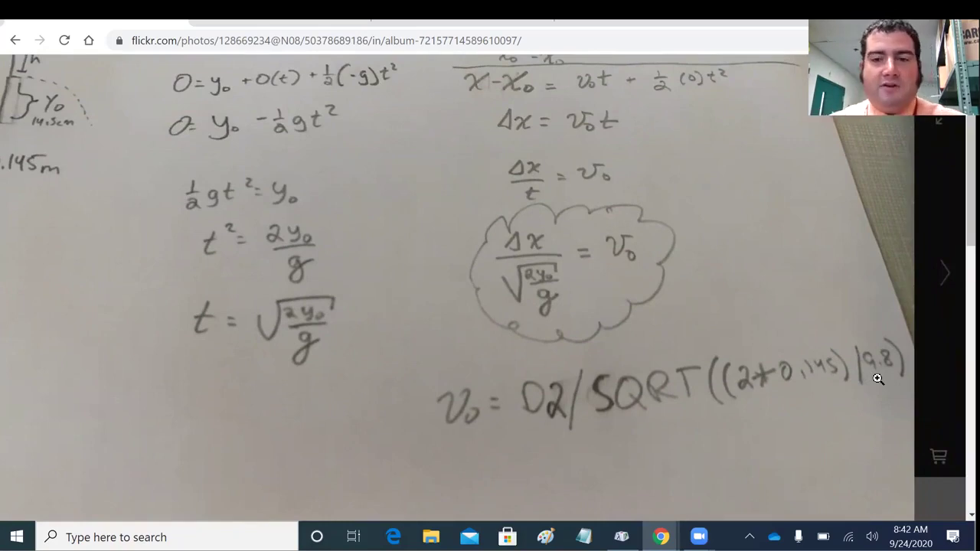
# Switch back to the spreadsheet and begin the velocity formula in E2 with =D2/SQRT(, consulting the handwritten derivation in the Flickr photo
pyautogui.hotkey('alt', 'Tab')
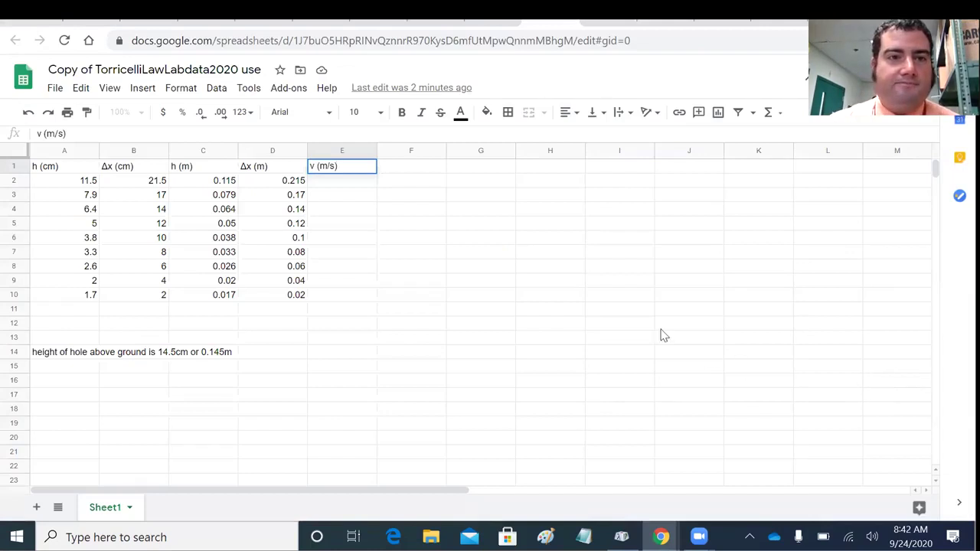
pyautogui.click(346, 185)
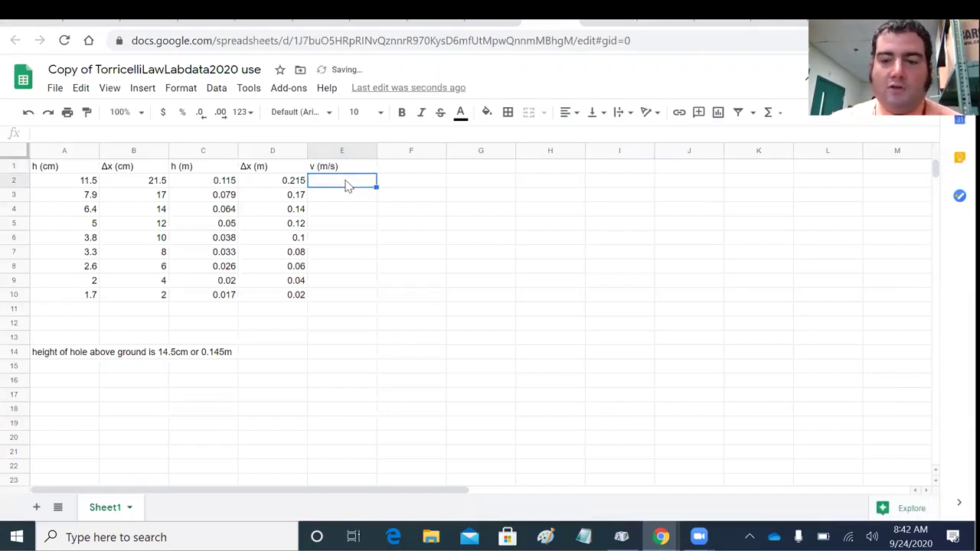
pyautogui.write('=')
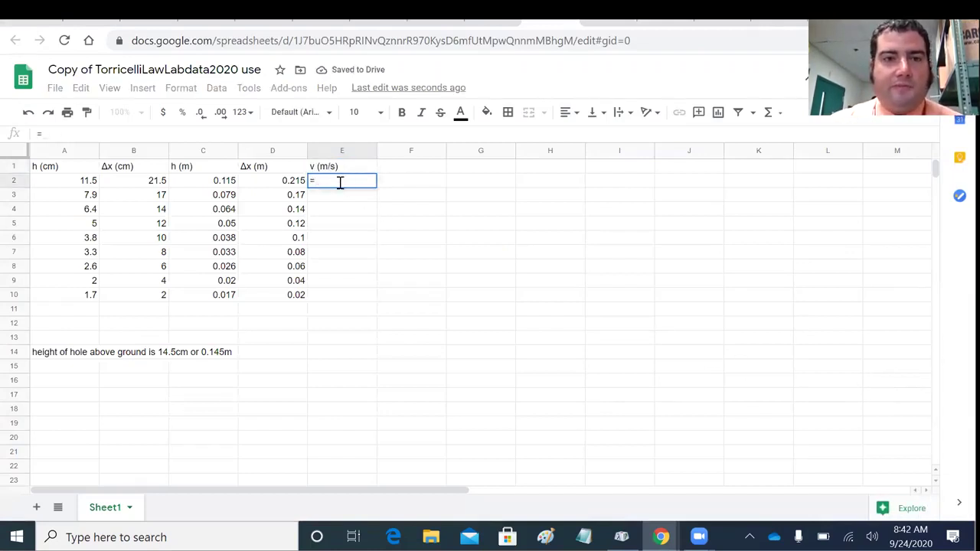
pyautogui.hotkey('alt', 'Tab')
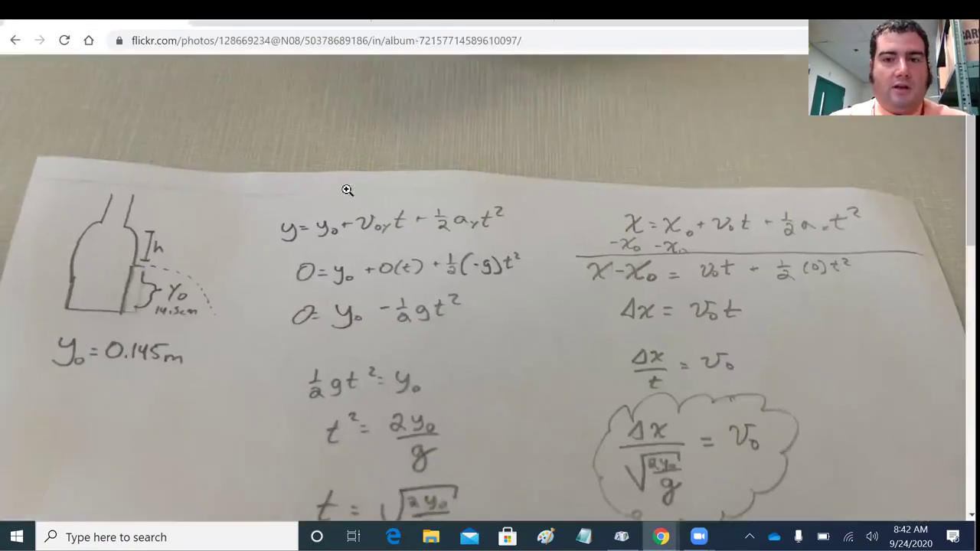
pyautogui.click(401, 327)
pyautogui.hotkey('alt', 'Tab')
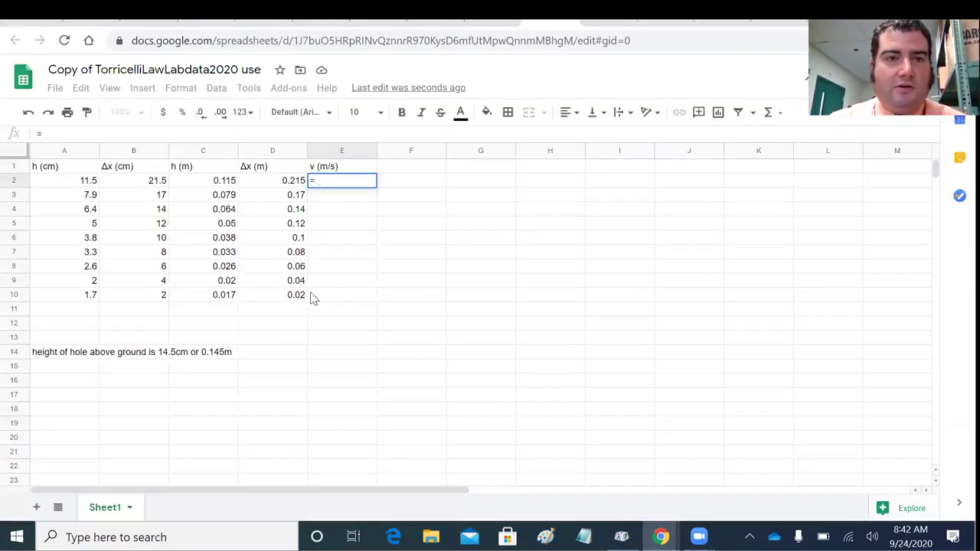
pyautogui.click(292, 184)
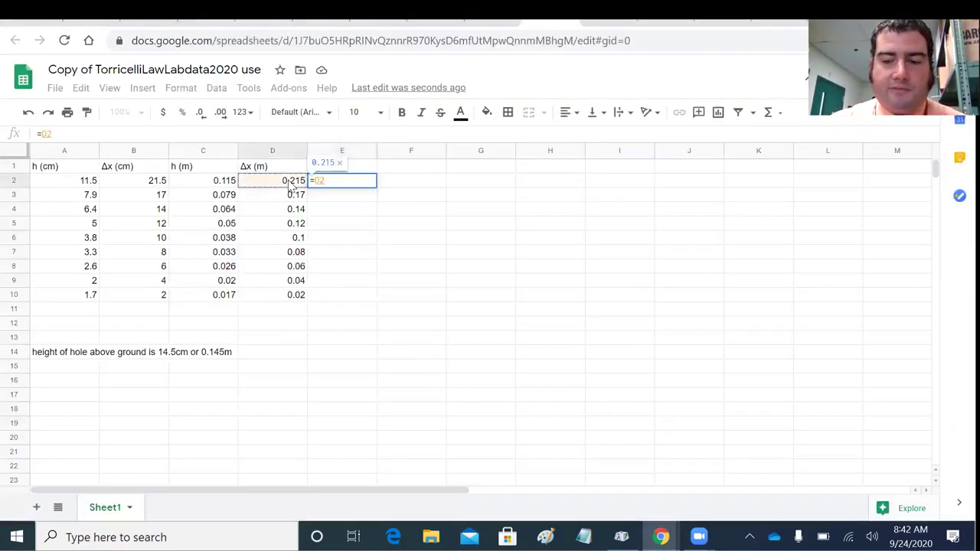
pyautogui.write('/')
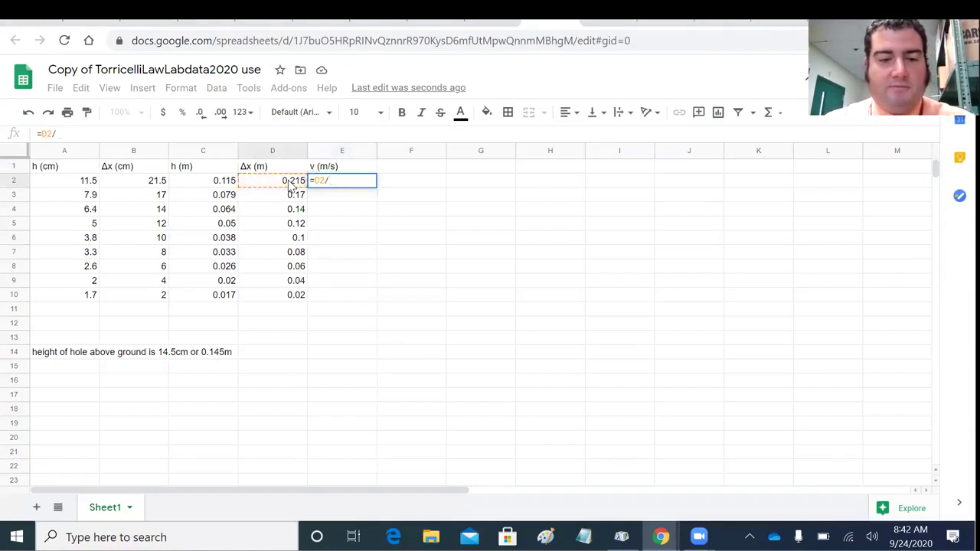
pyautogui.write('SQRT')
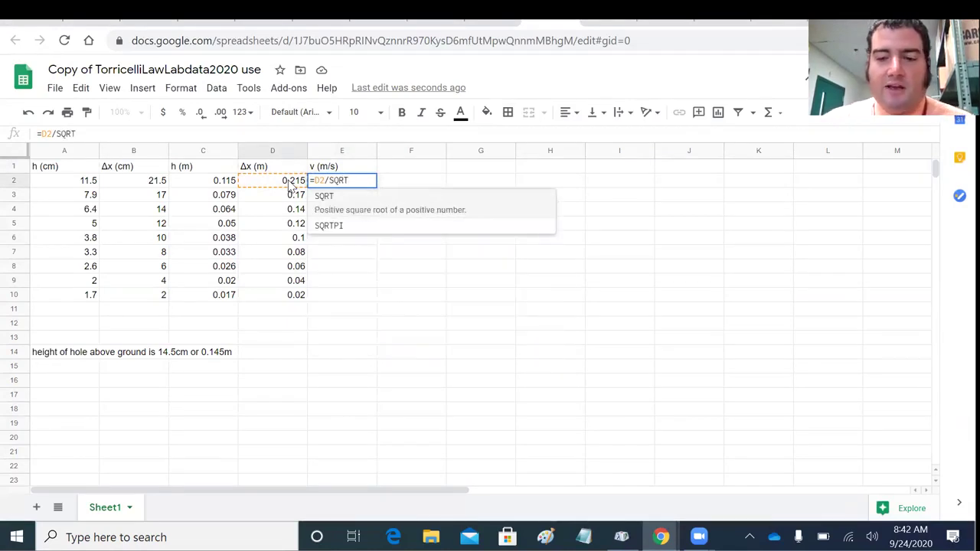
pyautogui.write('(')
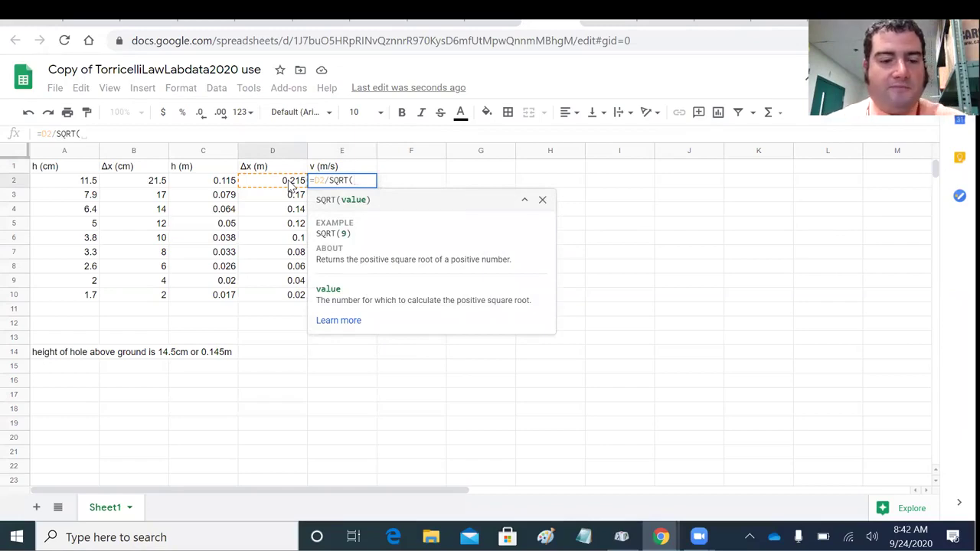
# Complete the E2 formula as =D2/SQRT((2*.145)/9.8), checking it against the handwritten version in the Flickr photo, and enter it
pyautogui.hotkey('ctrl', 'Tab')
pyautogui.click(339, 360)
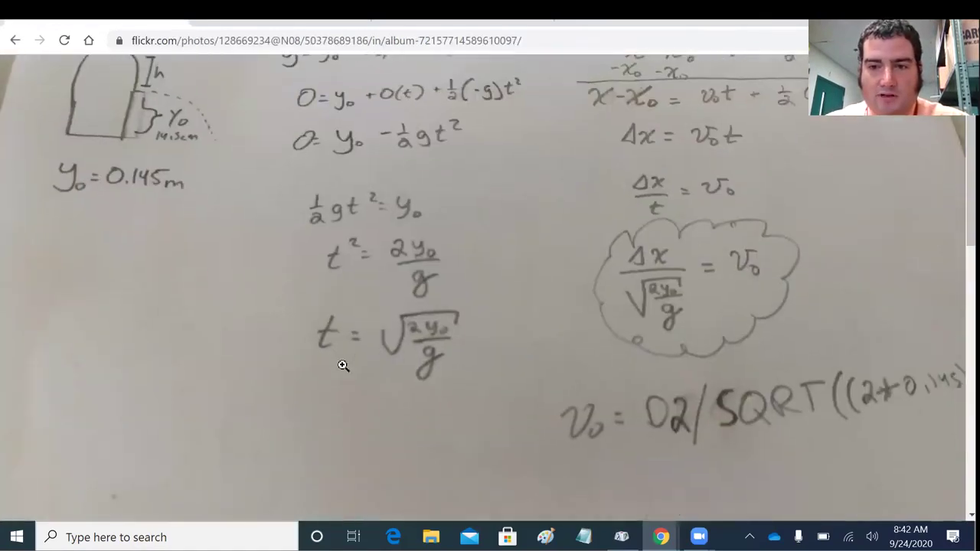
pyautogui.hotkey('alt', 'Tab')
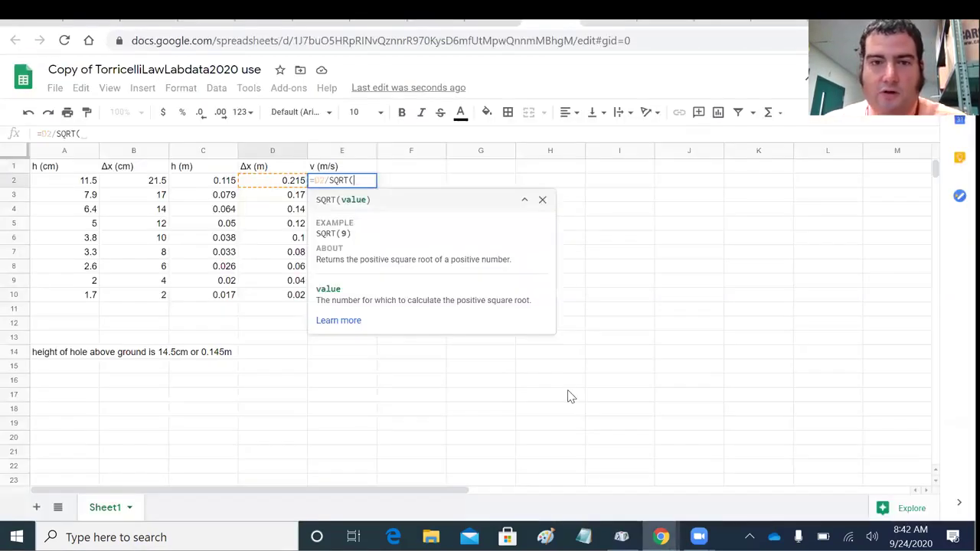
pyautogui.write('(')
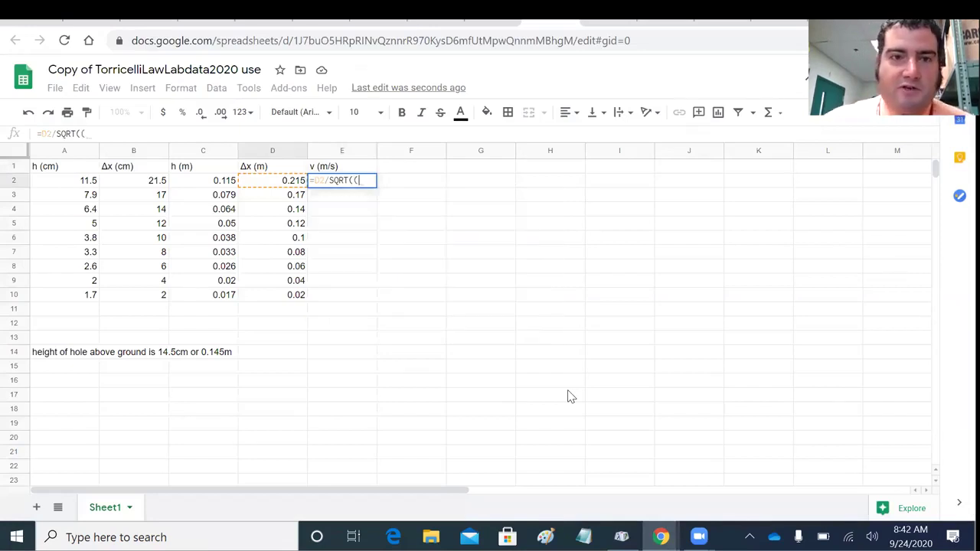
pyautogui.write('2')
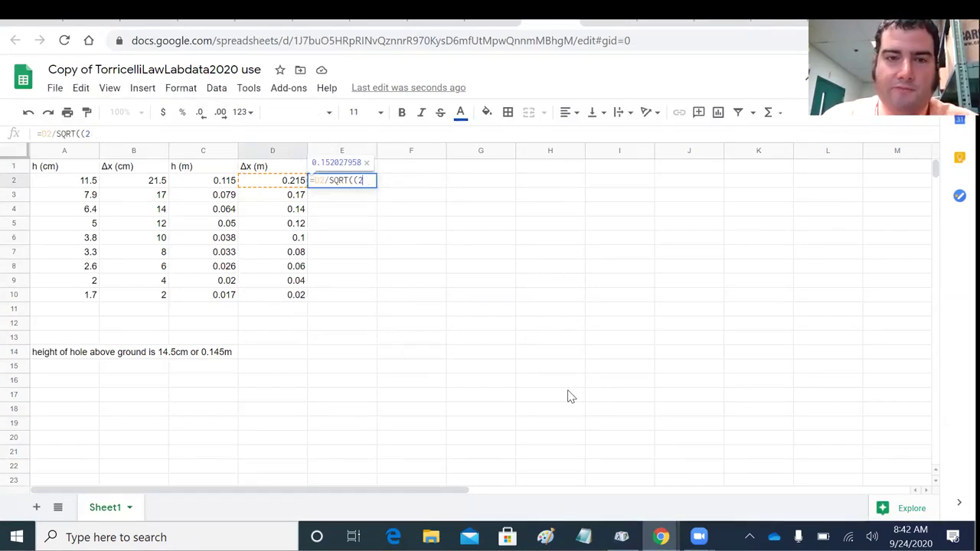
pyautogui.write('*.14')
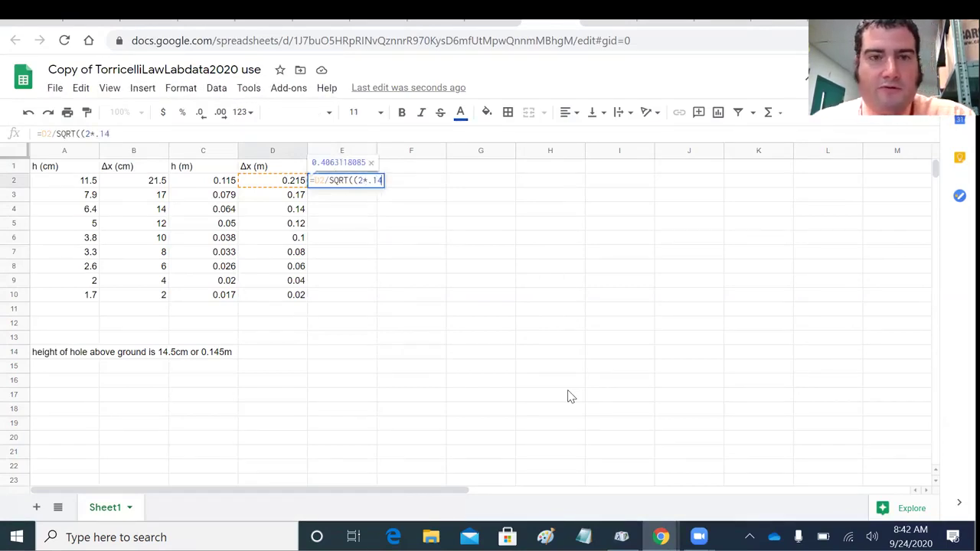
pyautogui.write('5)')
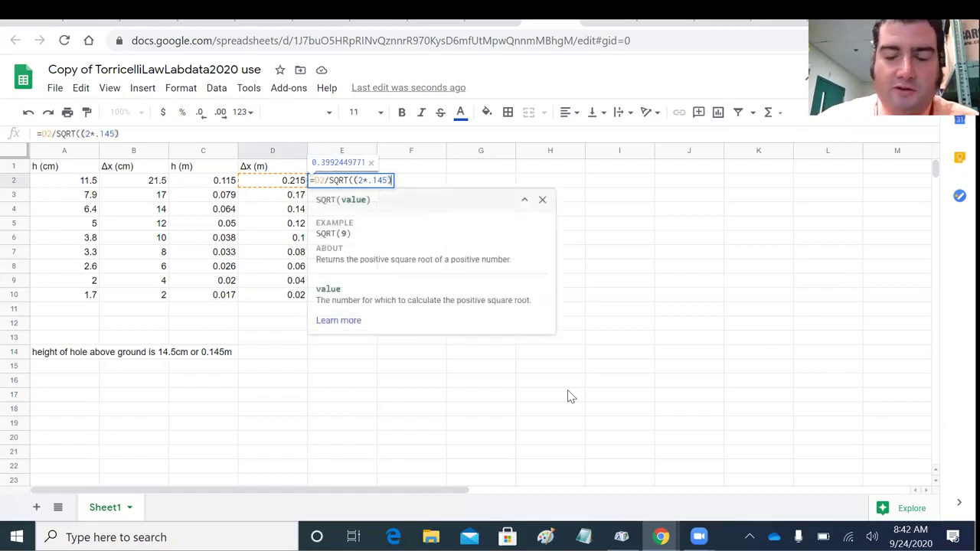
pyautogui.write('/9.8')
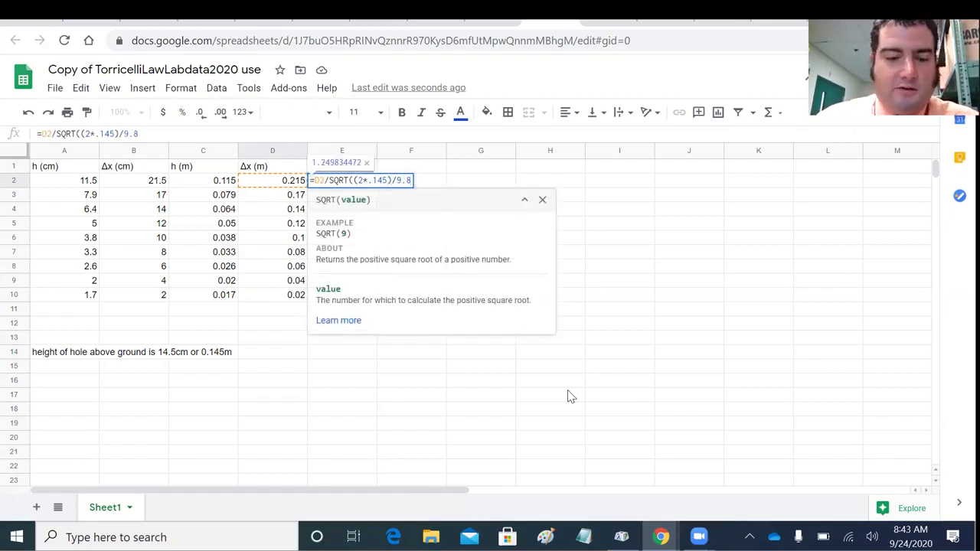
pyautogui.hotkey('alt', 'Tab')
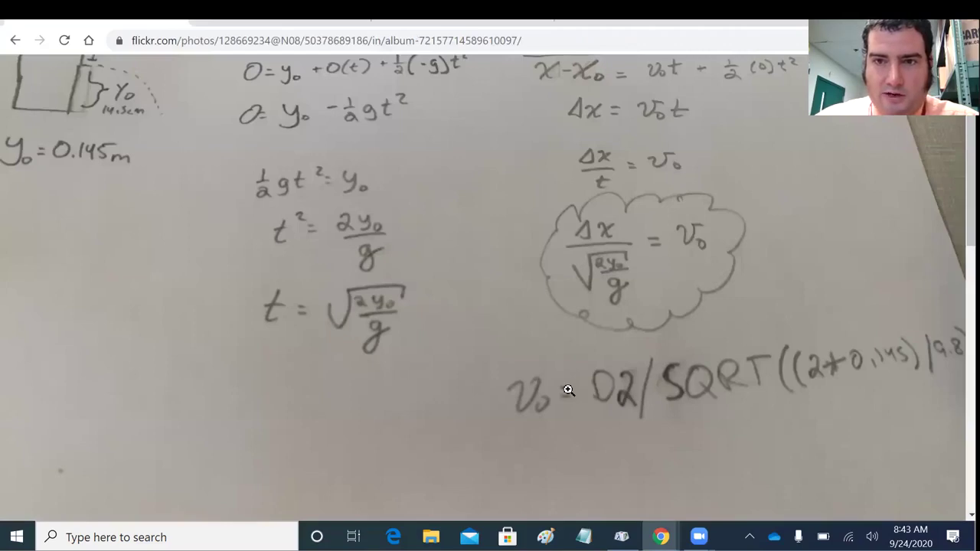
pyautogui.hotkey('alt', 'Tab')
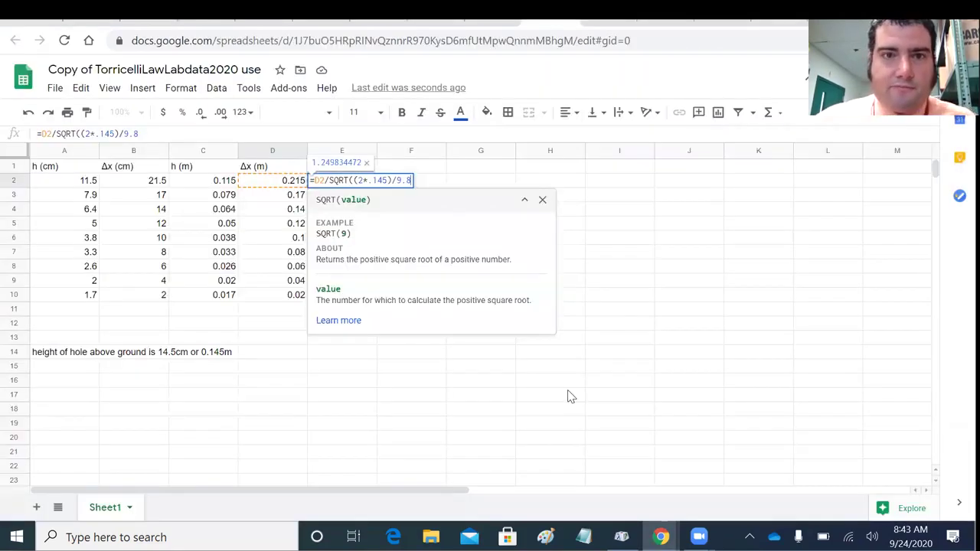
pyautogui.write(')')
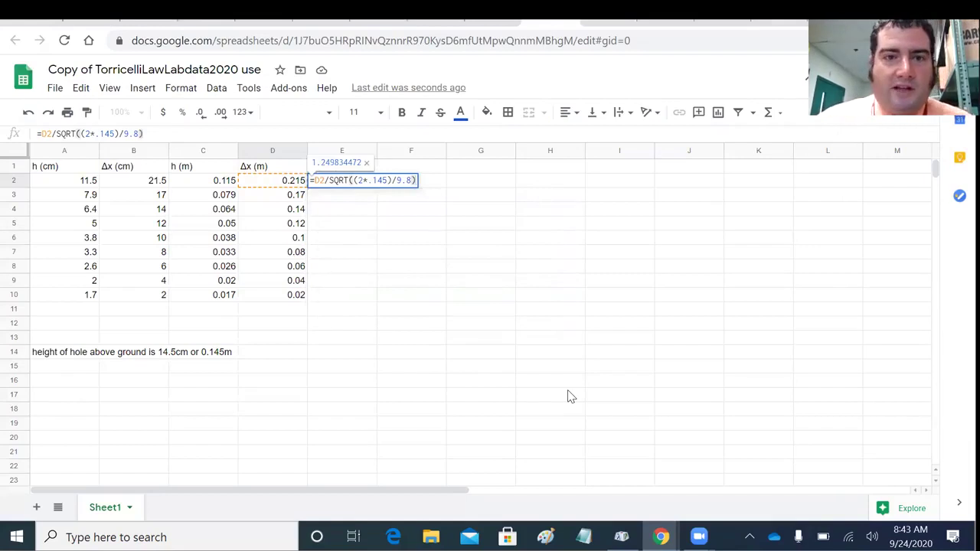
pyautogui.hotkey('alt', 'Tab')
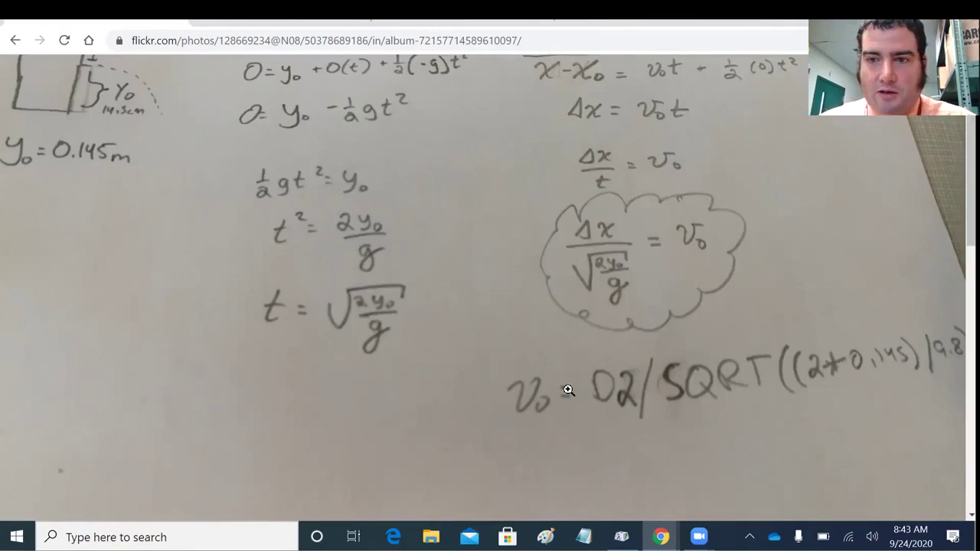
pyautogui.hotkey('alt', 'Tab')
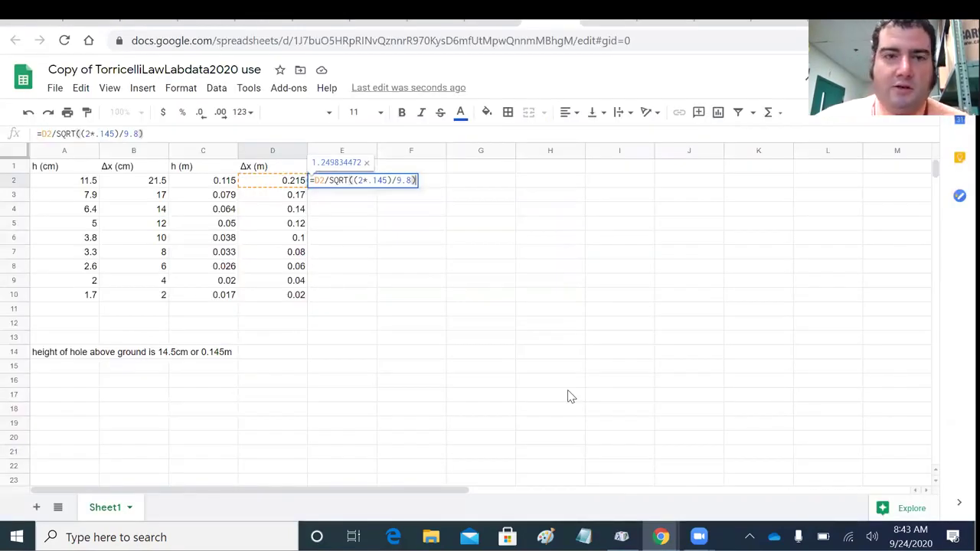
pyautogui.press('Return')
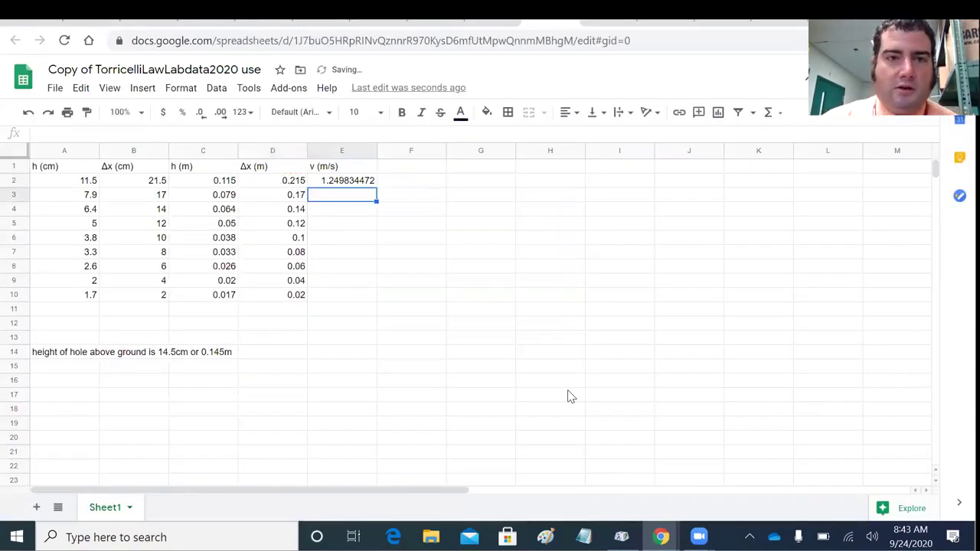
# Fill the velocity formula from E2 down to E10
pyautogui.click(325, 184)
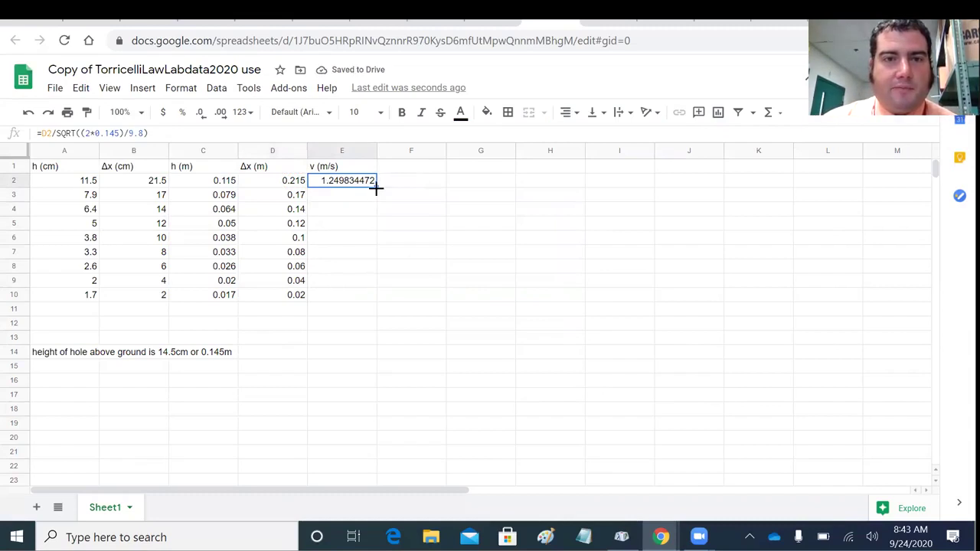
pyautogui.moveTo(376, 189); pyautogui.dragTo(369, 297)
pyautogui.click(372, 342)
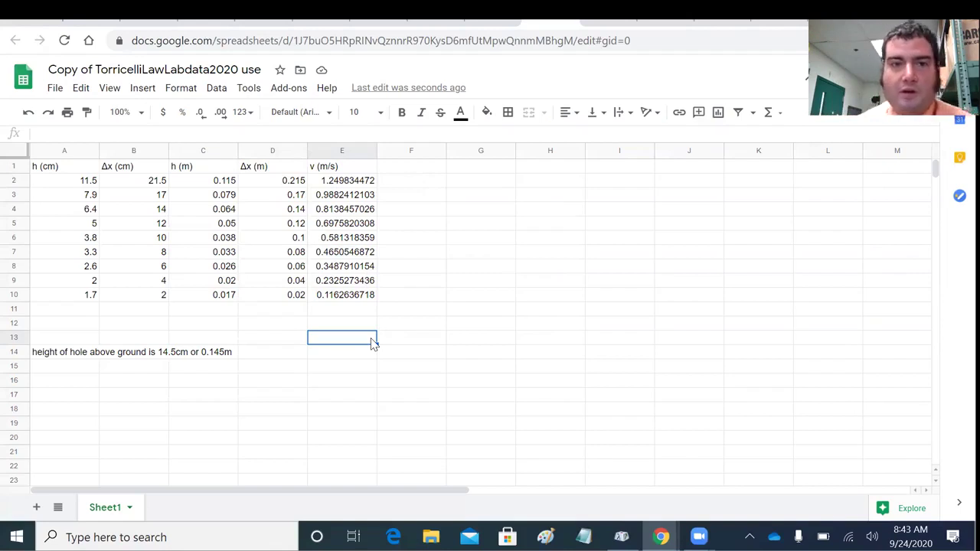
pyautogui.click(483, 223)
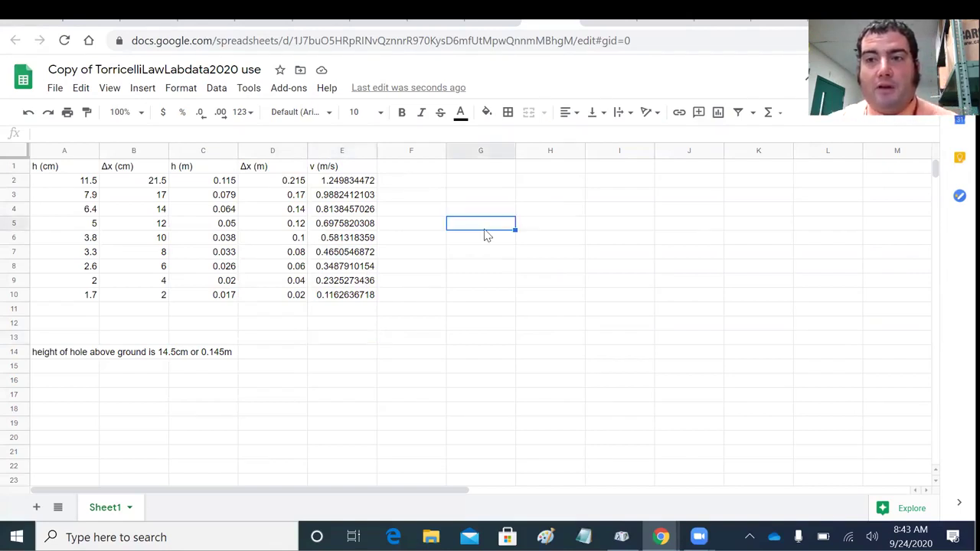
# Switch to the Flickr album and enlarge the next photo to read the derivation of v = √(2gh) and its y = mx + b comparison
pyautogui.hotkey('alt', 'Tab')
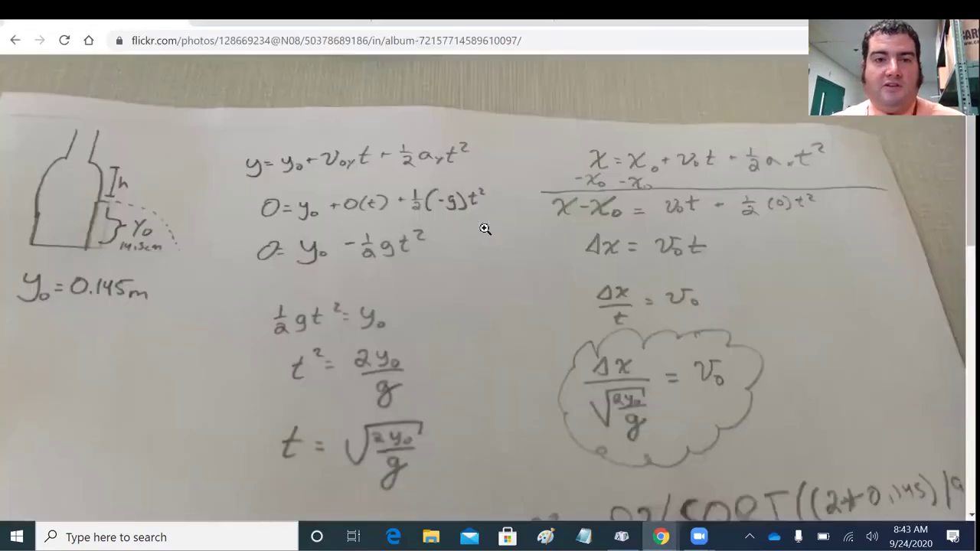
pyautogui.scroll(2, 480, 299)
pyautogui.click(479, 299)
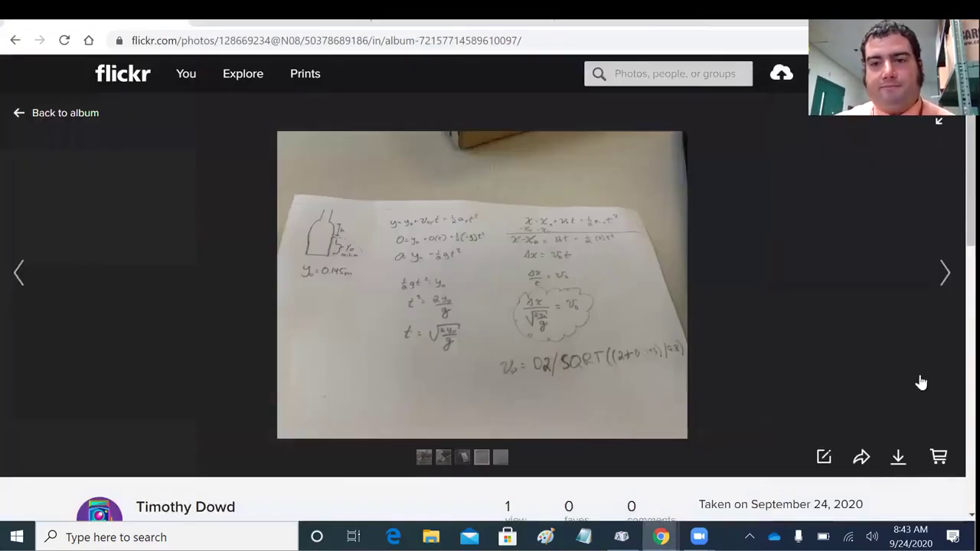
pyautogui.click(946, 289)
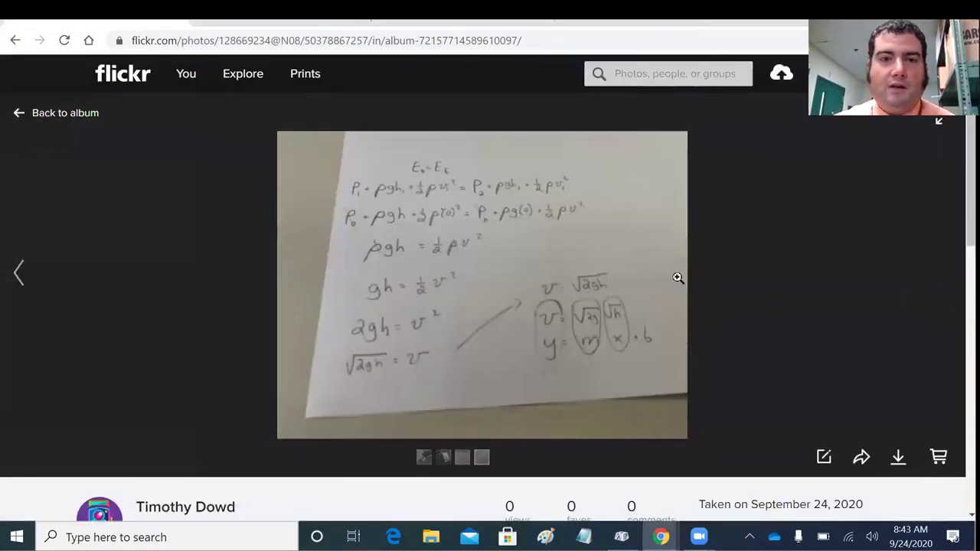
pyautogui.click(558, 267)
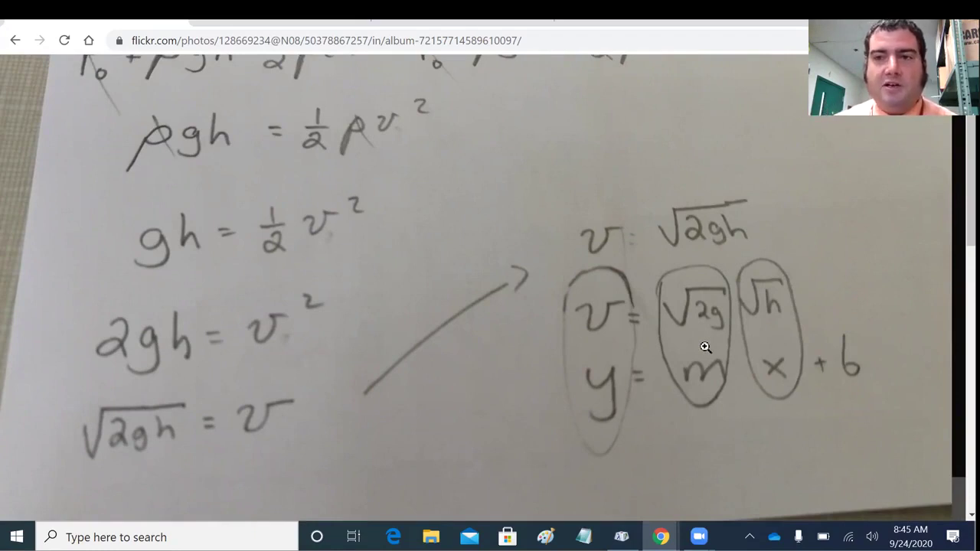
pyautogui.scroll(1, 706, 337)
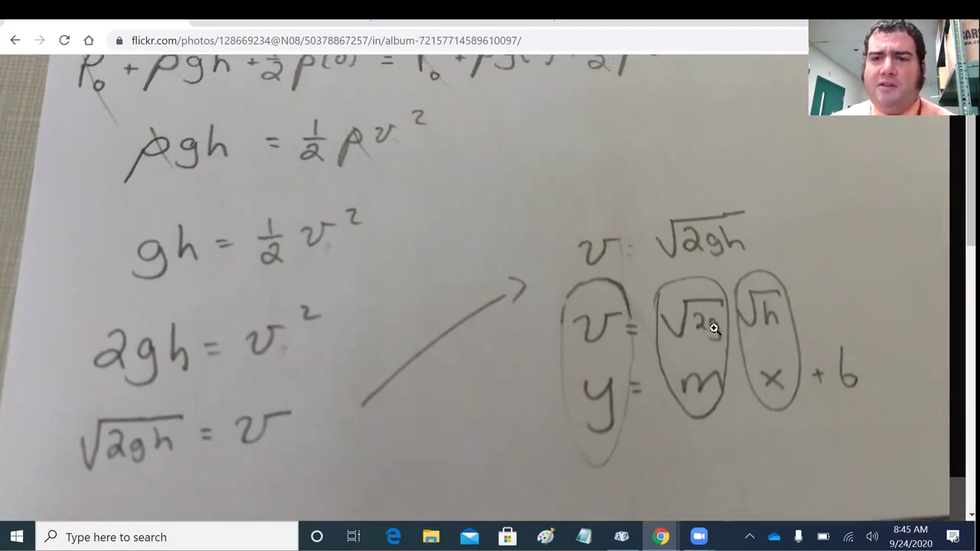
pyautogui.scroll(2, 708, 313)
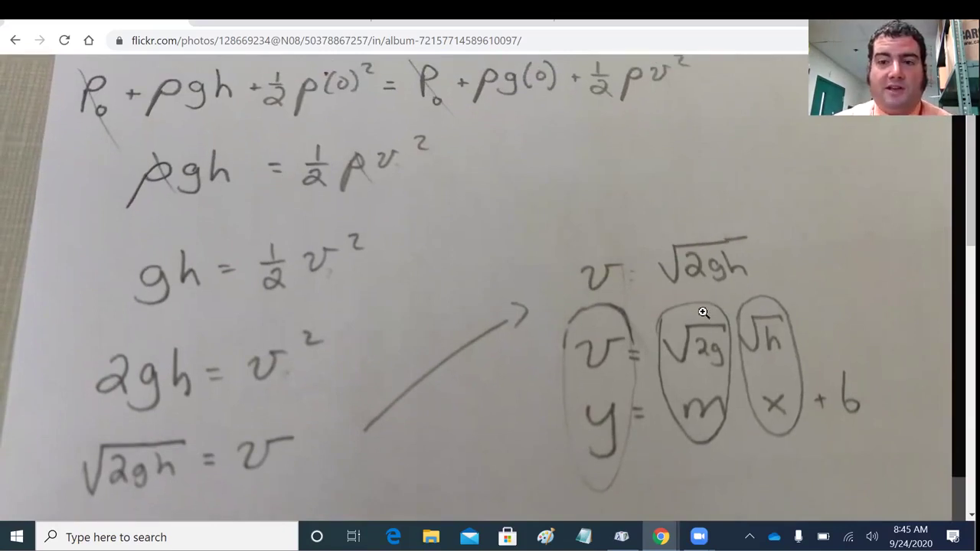
pyautogui.scroll(-1, 702, 350)
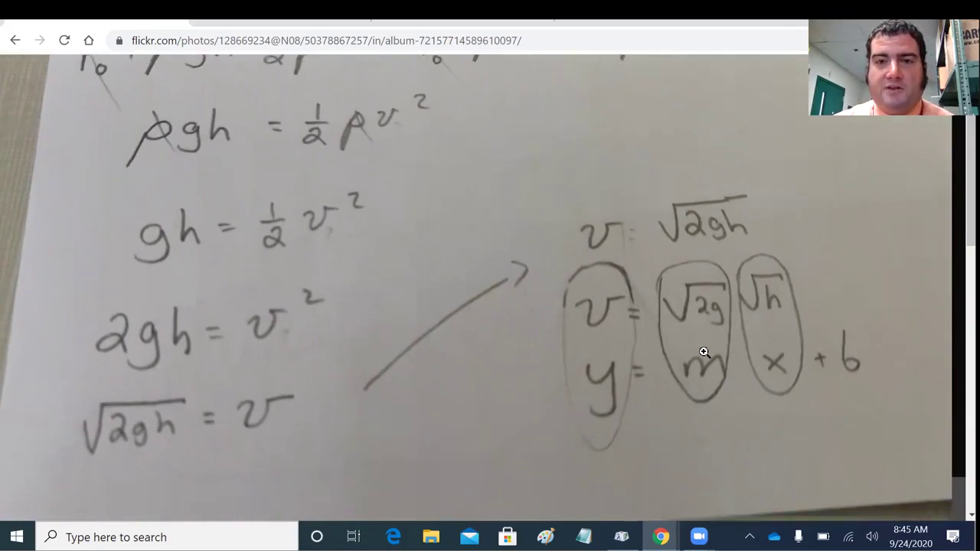
pyautogui.scroll(-1, 704, 352)
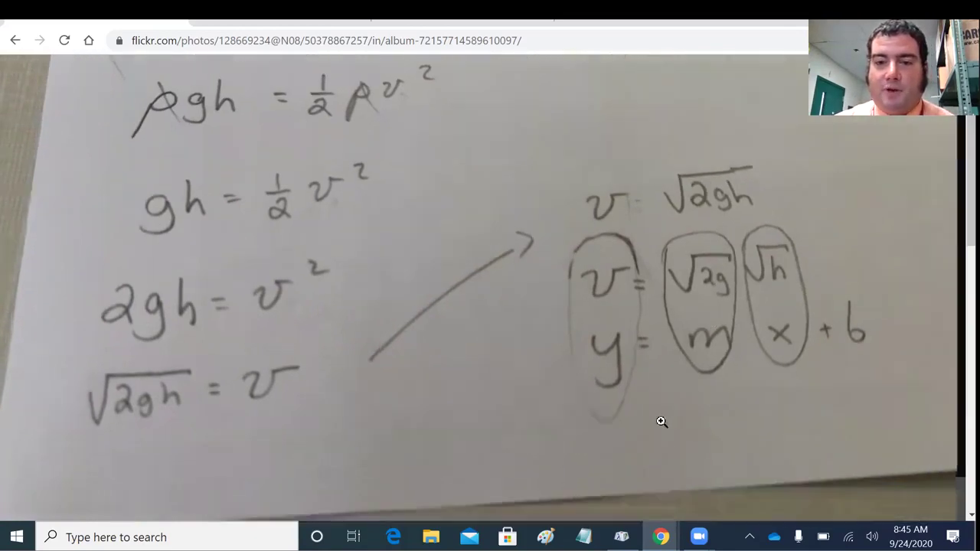
# Switch back to the spreadsheet and enter the column header "√h (√m)" in cell F1
pyautogui.click(138, 9)
pyautogui.write('√h')
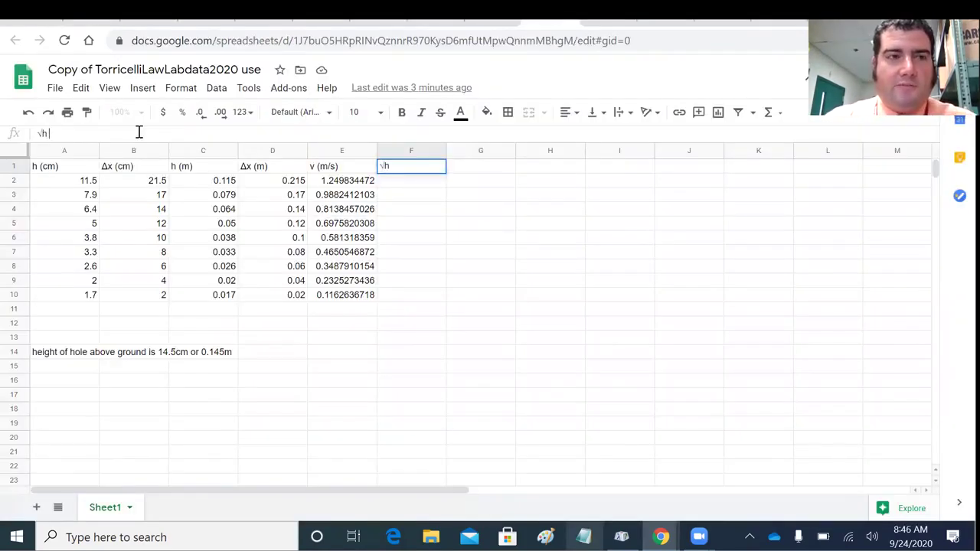
pyautogui.write(' (√m)')
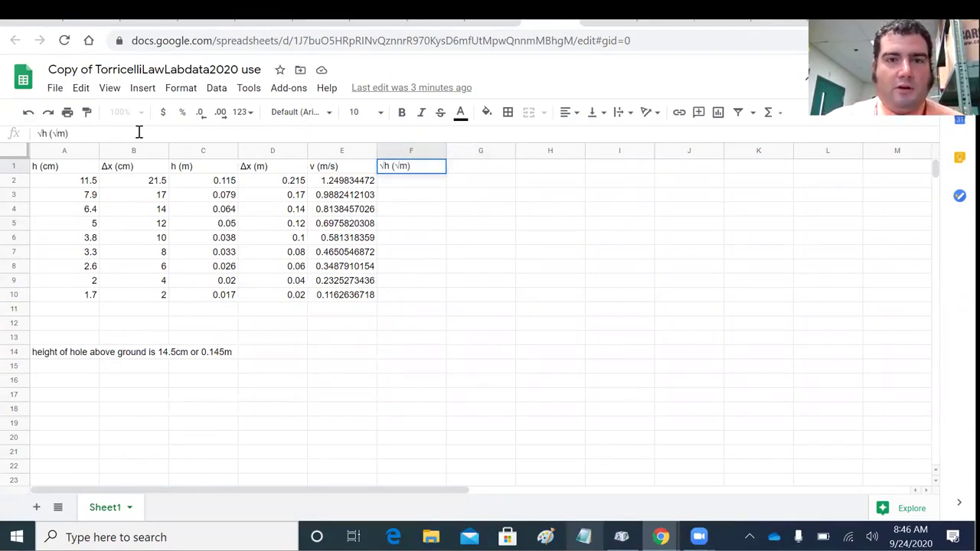
# Enter =SQRT(C2) in cell F2 and fill the formula down to F10
pyautogui.press('Return')
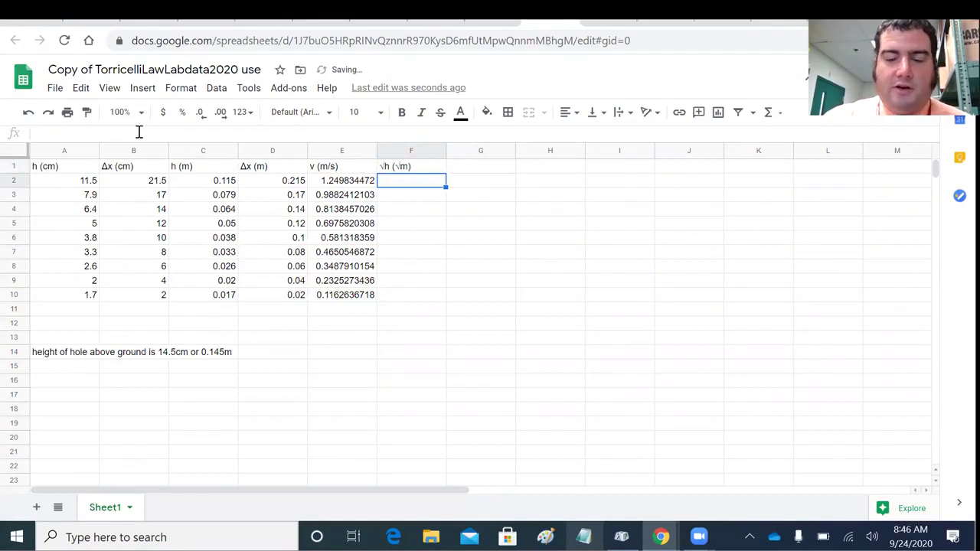
pyautogui.write('=SQ')
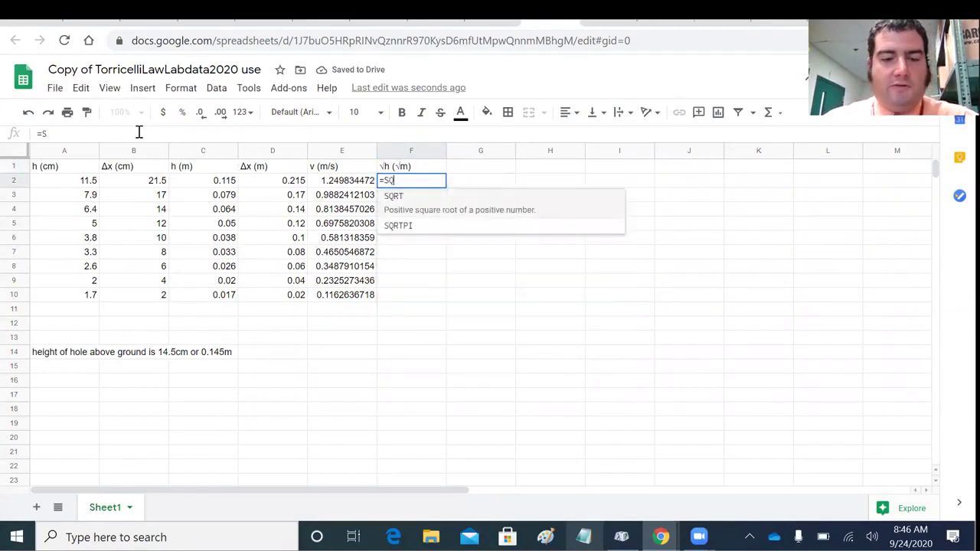
pyautogui.write('RT(')
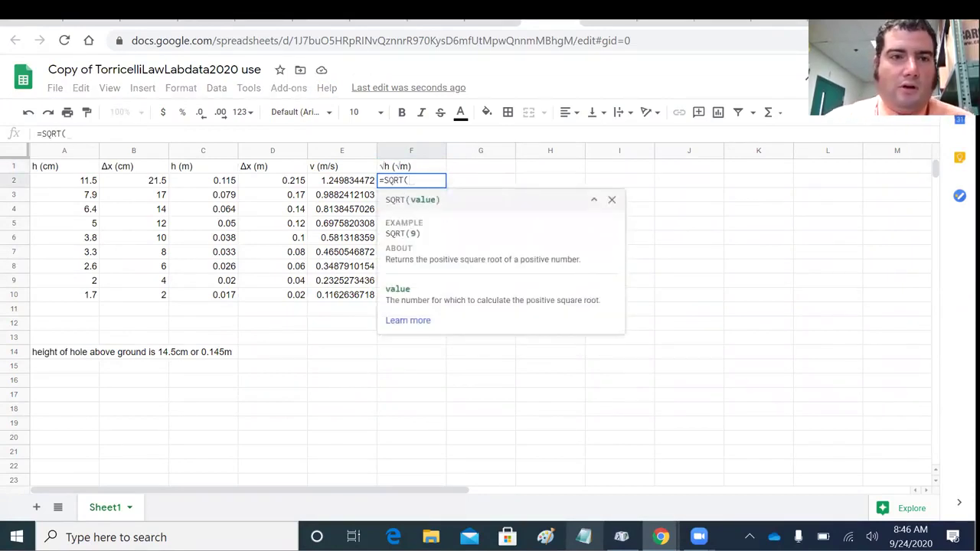
pyautogui.click(230, 184)
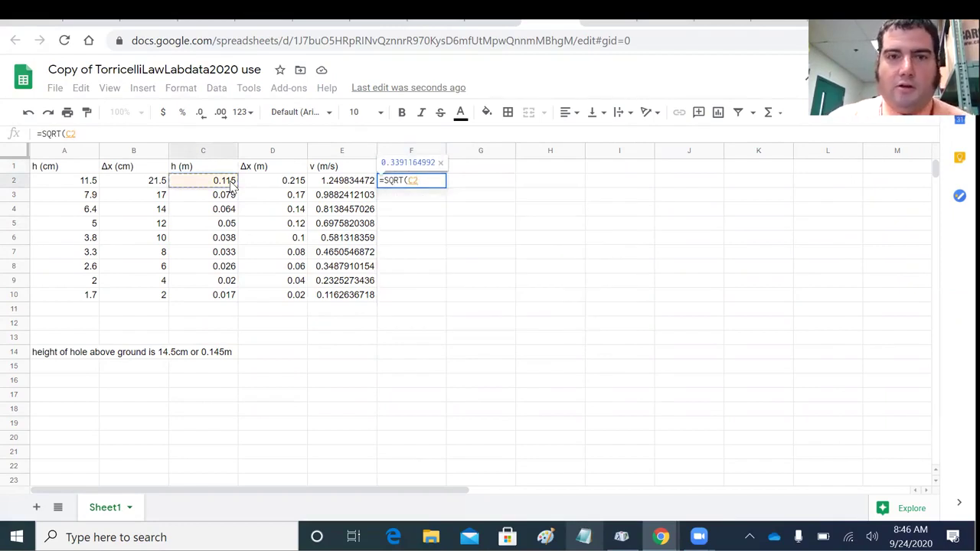
pyautogui.write(')')
pyautogui.press('Return')
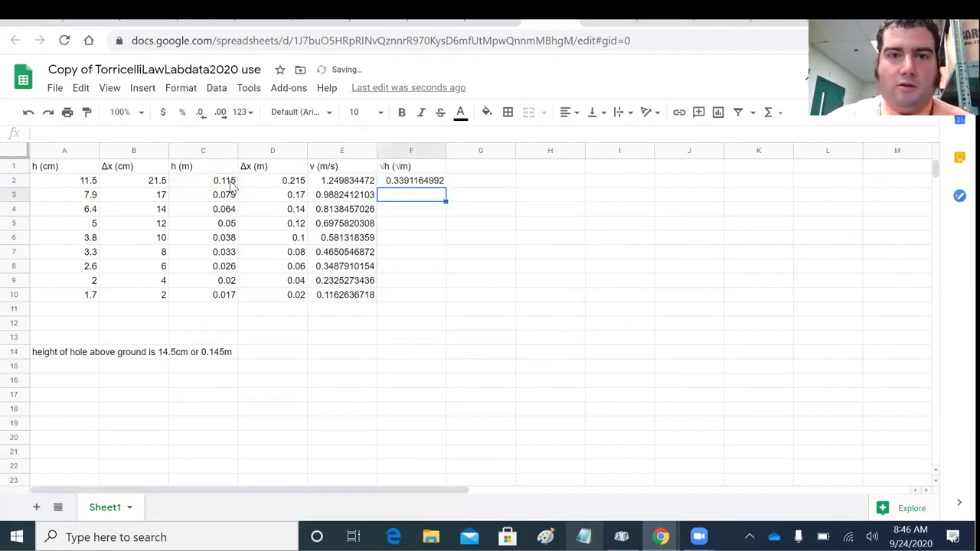
pyautogui.click(427, 181)
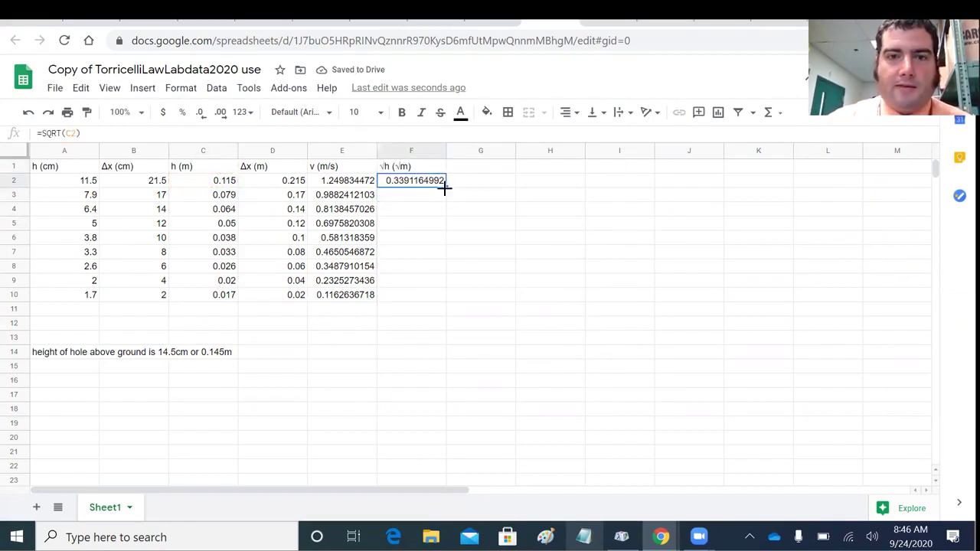
pyautogui.moveTo(445, 187); pyautogui.dragTo(439, 300)
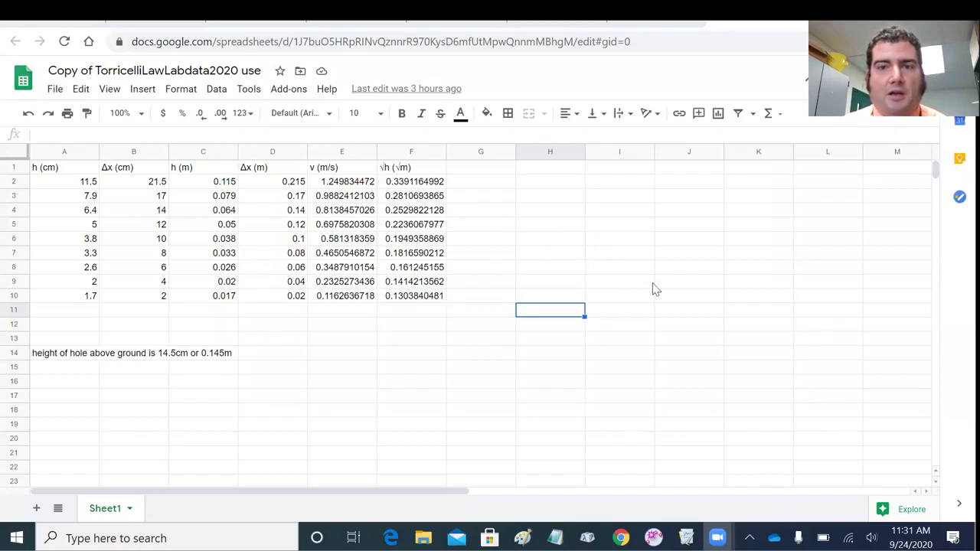
# Insert an empty chart and move it below the data table so that all data rows are uncovered
pyautogui.click(687, 300)
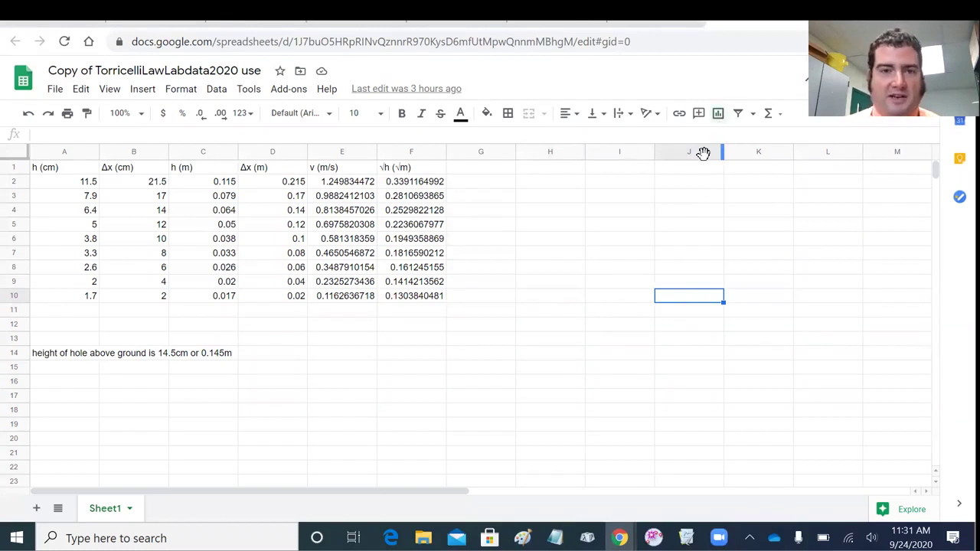
pyautogui.click(718, 112)
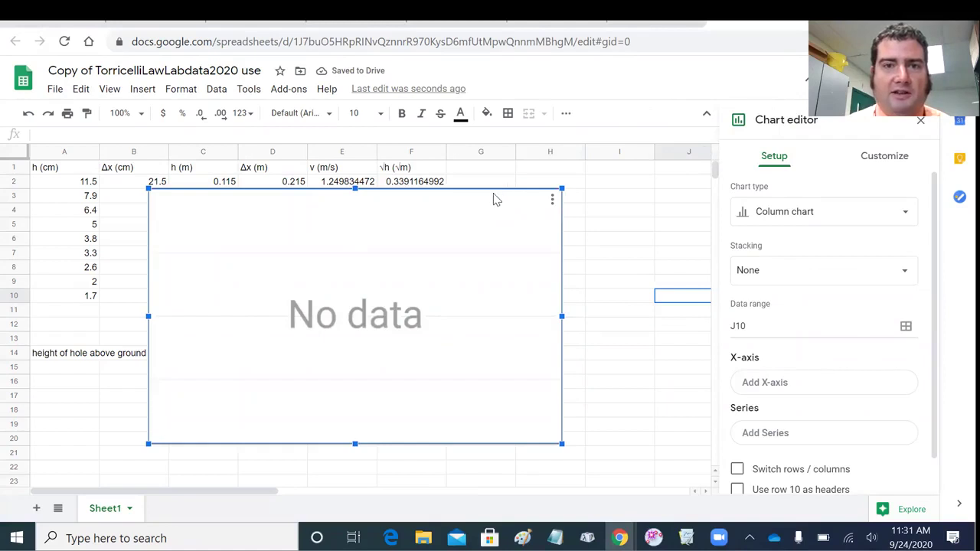
pyautogui.moveTo(488, 195); pyautogui.dragTo(492, 334)
pyautogui.scroll(-2, 492, 335)
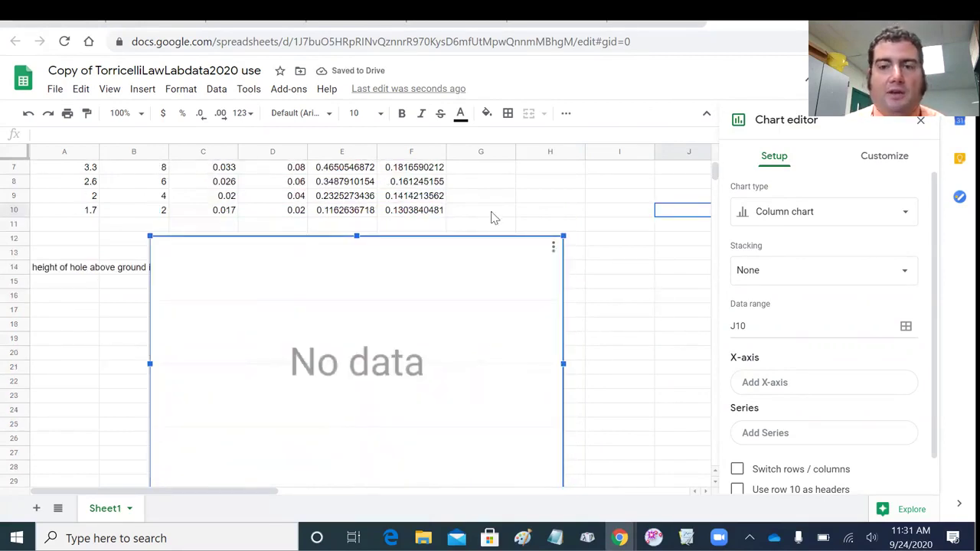
pyautogui.scroll(2, 712, 163)
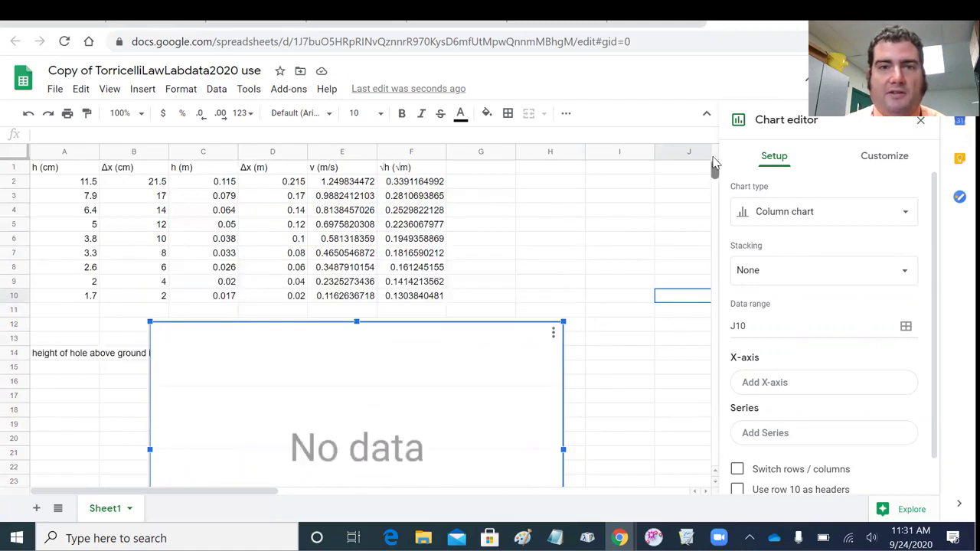
# Add the velocity values in E2:E10 as the chart's series
pyautogui.click(775, 433)
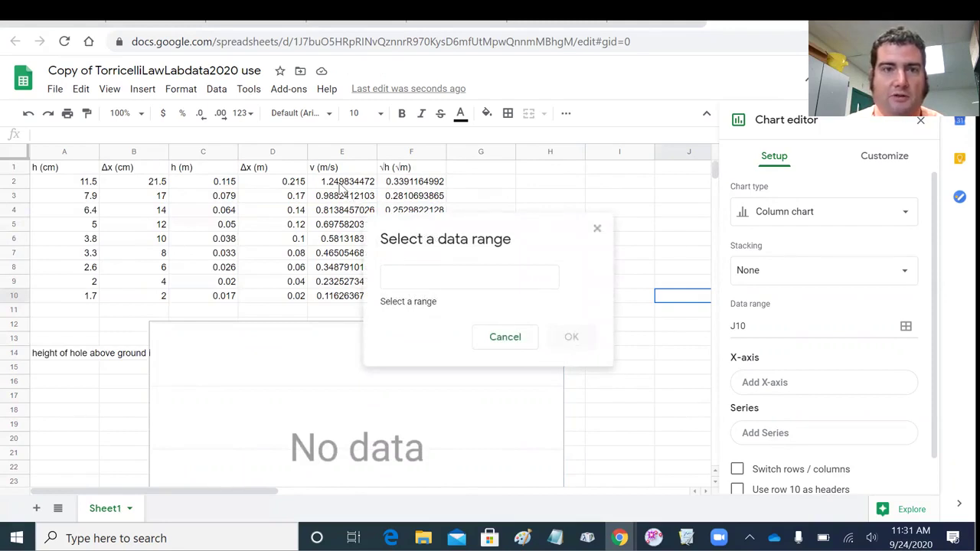
pyautogui.moveTo(342, 189); pyautogui.dragTo(337, 299)
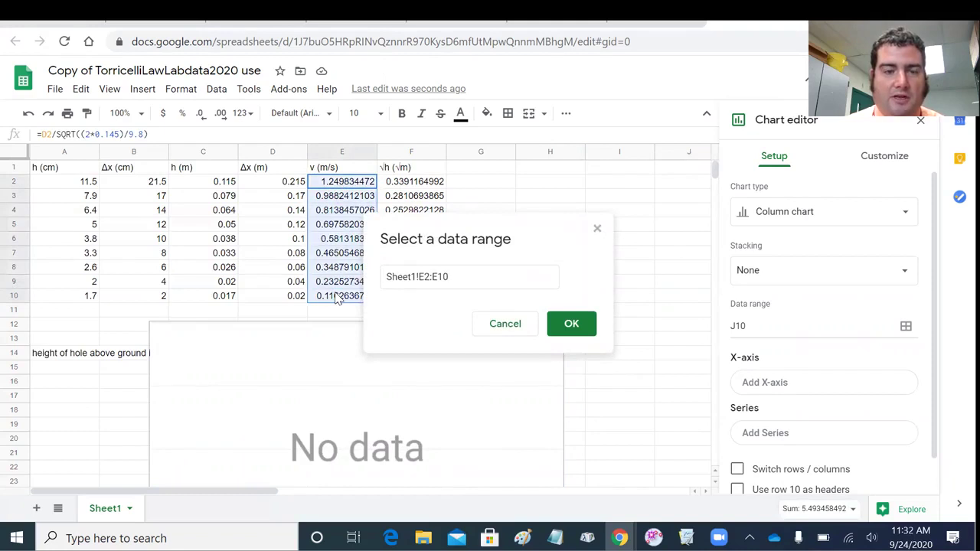
pyautogui.click(559, 336)
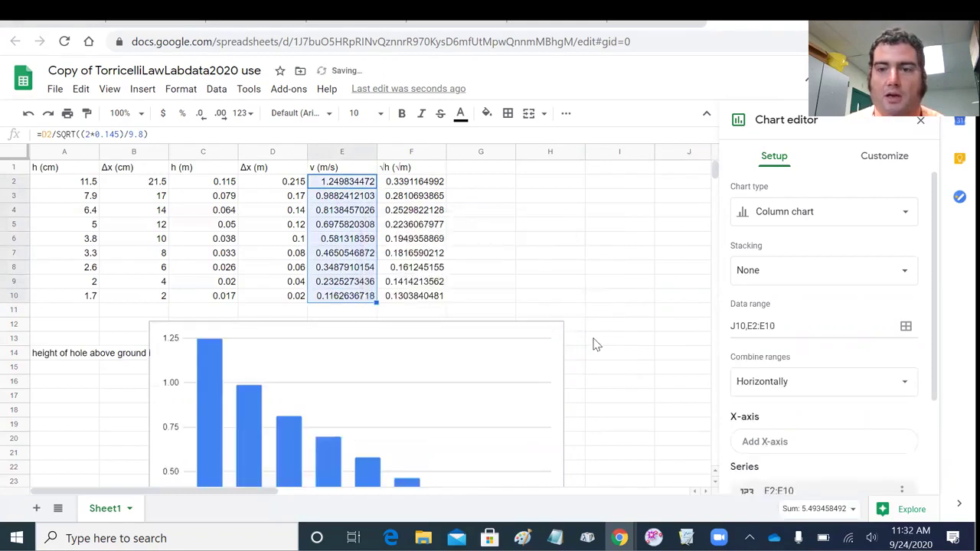
# Set the chart's X-axis to the √h values in F2:F10
pyautogui.click(775, 448)
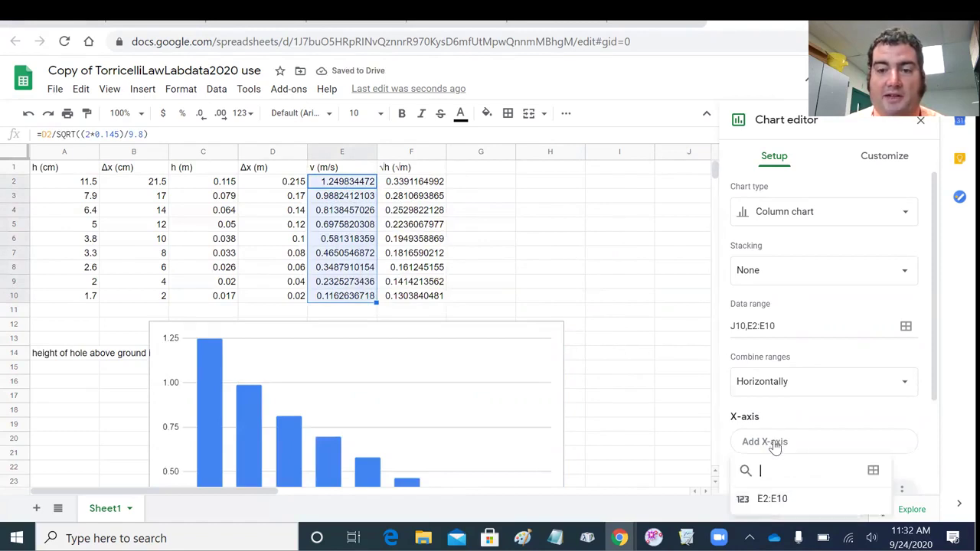
pyautogui.click(872, 471)
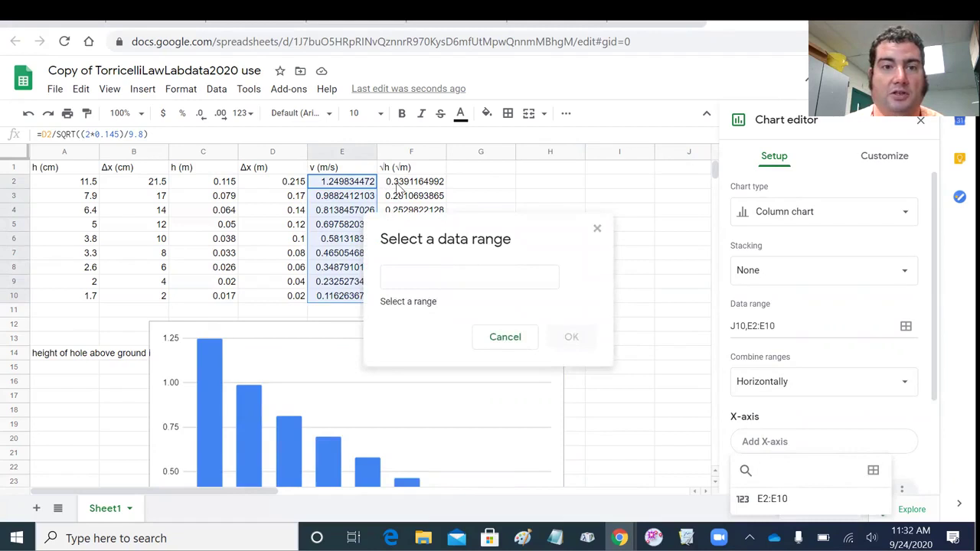
pyautogui.moveTo(397, 188); pyautogui.dragTo(394, 304)
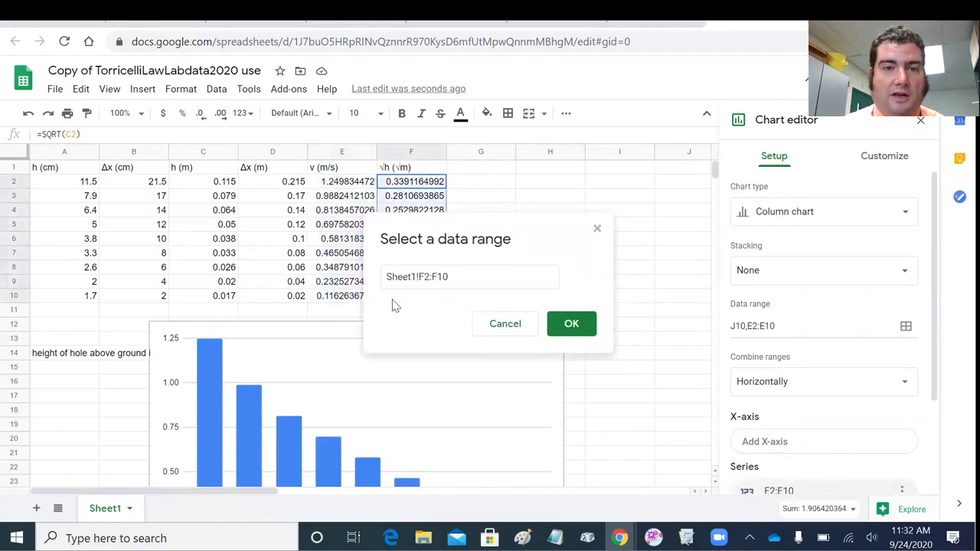
pyautogui.click(566, 324)
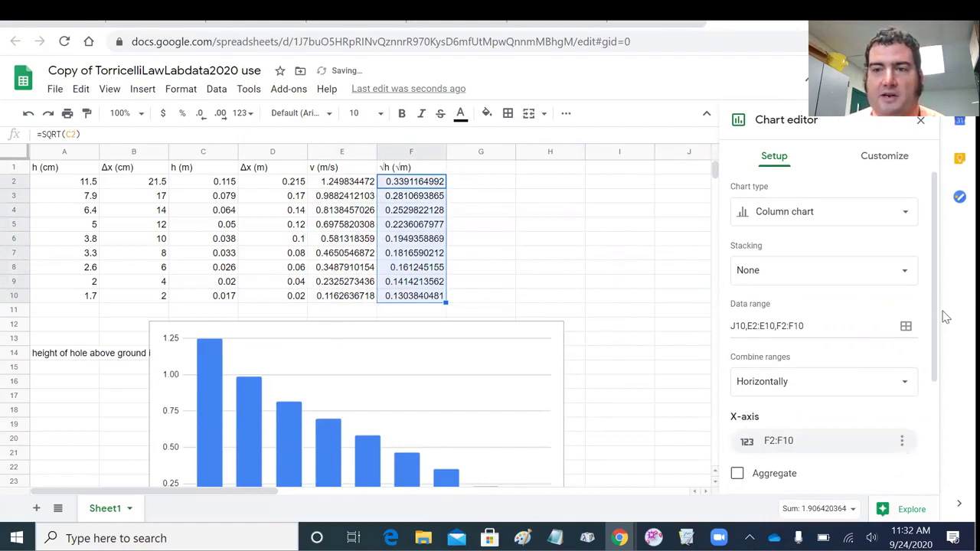
# Change the chart type from column to scatter chart
pyautogui.moveTo(940, 314)
pyautogui.mouseDown()
pyautogui.moveTo(940, 342)
pyautogui.moveTo(940, 333)
pyautogui.mouseUp()
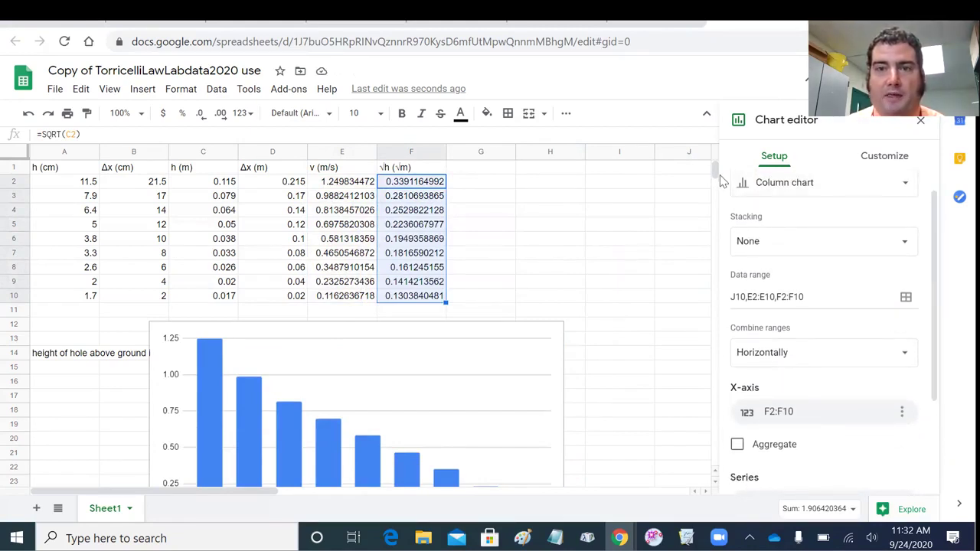
pyautogui.moveTo(714, 176)
pyautogui.mouseDown()
pyautogui.moveTo(715, 184)
pyautogui.moveTo(716, 175)
pyautogui.mouseUp()
pyautogui.click(766, 188)
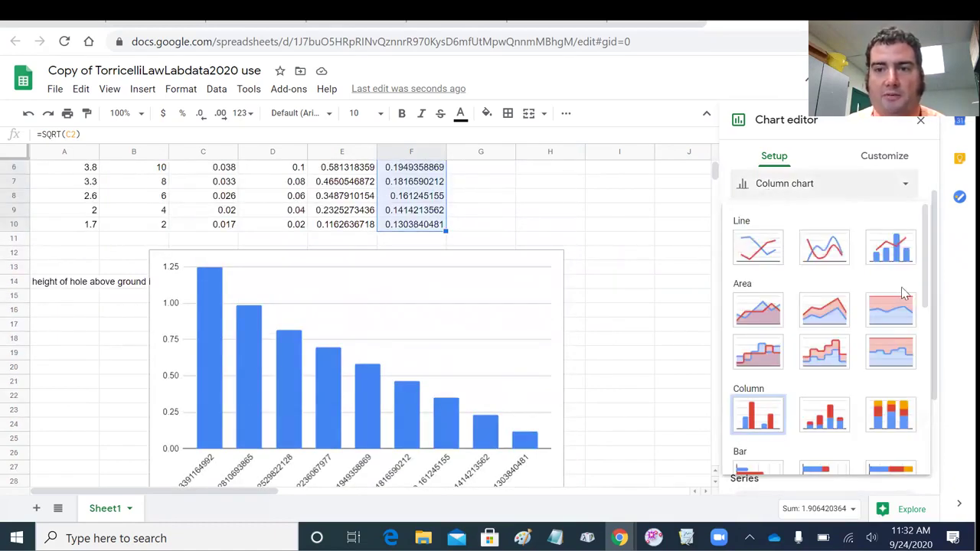
pyautogui.moveTo(923, 285); pyautogui.dragTo(925, 362)
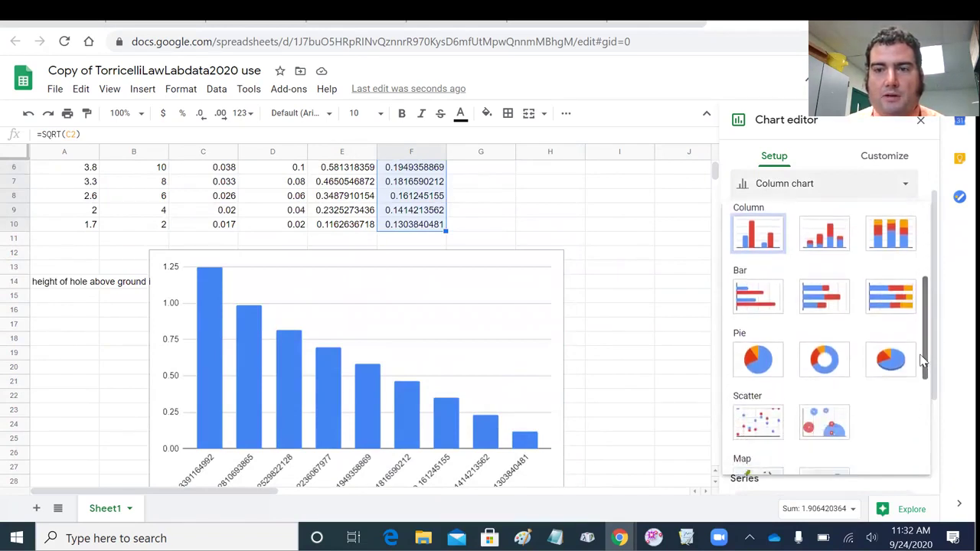
pyautogui.click(758, 421)
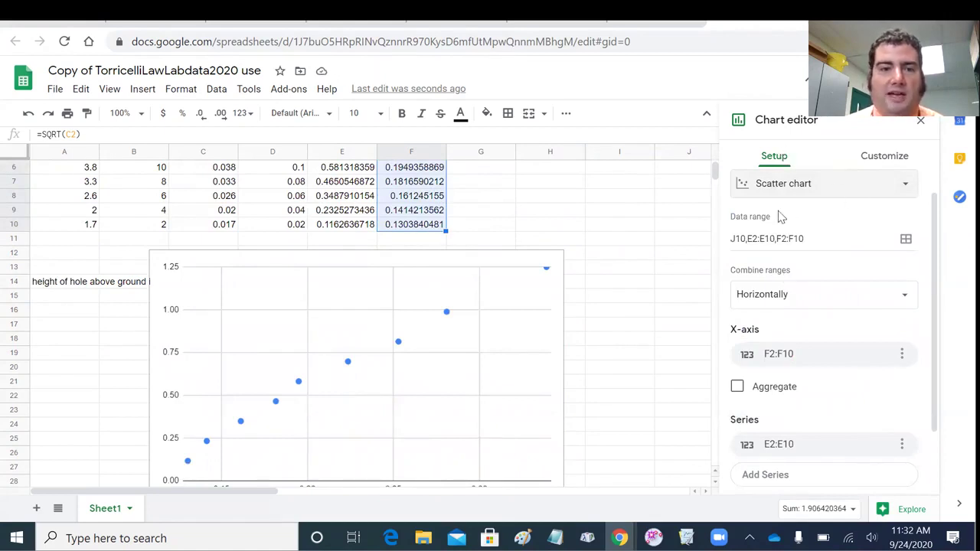
pyautogui.moveTo(716, 188); pyautogui.dragTo(716, 177)
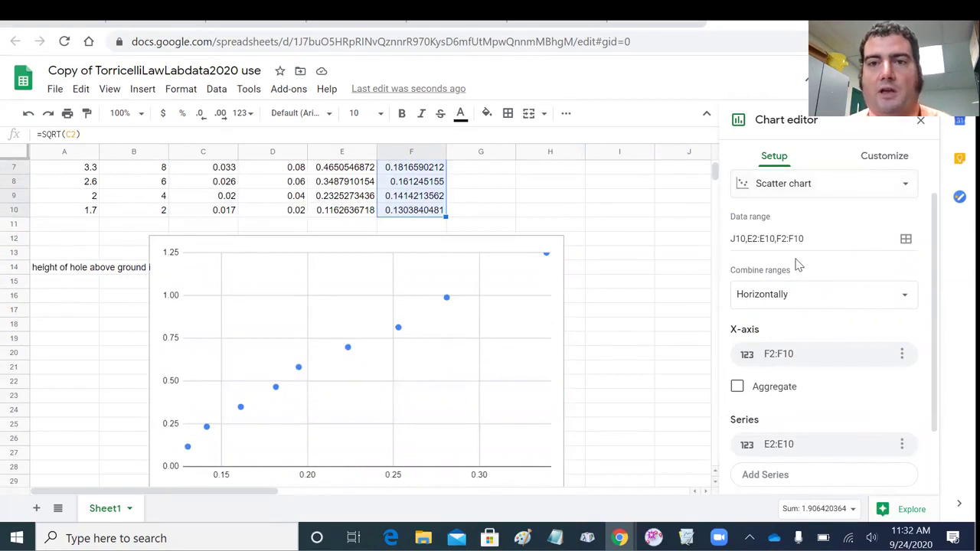
# Set the chart's horizontal axis title to "√h (√m)"
pyautogui.click(865, 166)
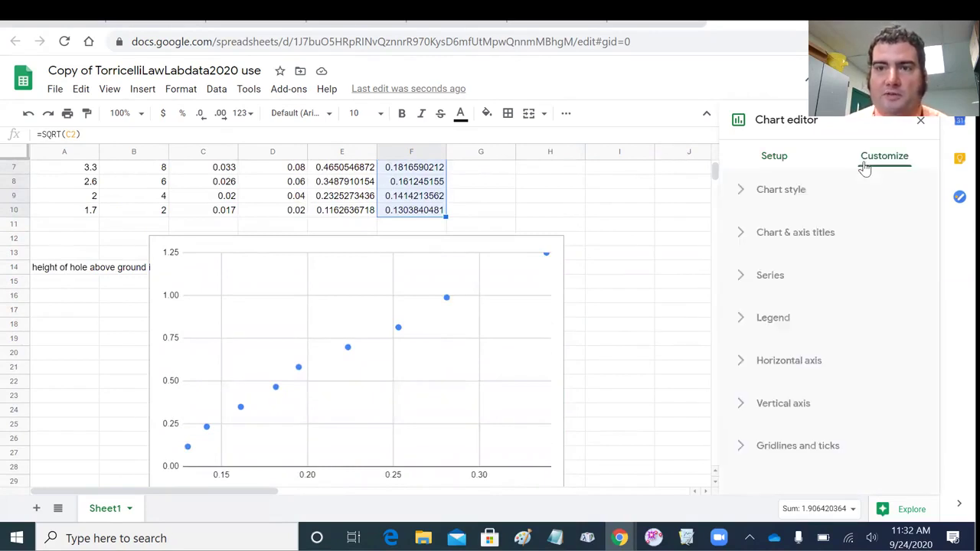
pyautogui.click(813, 233)
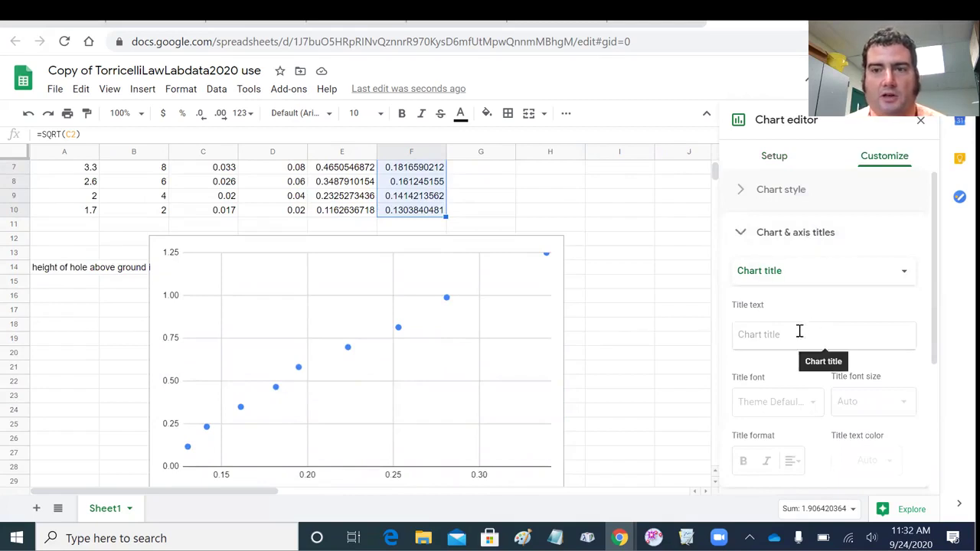
pyautogui.click(788, 273)
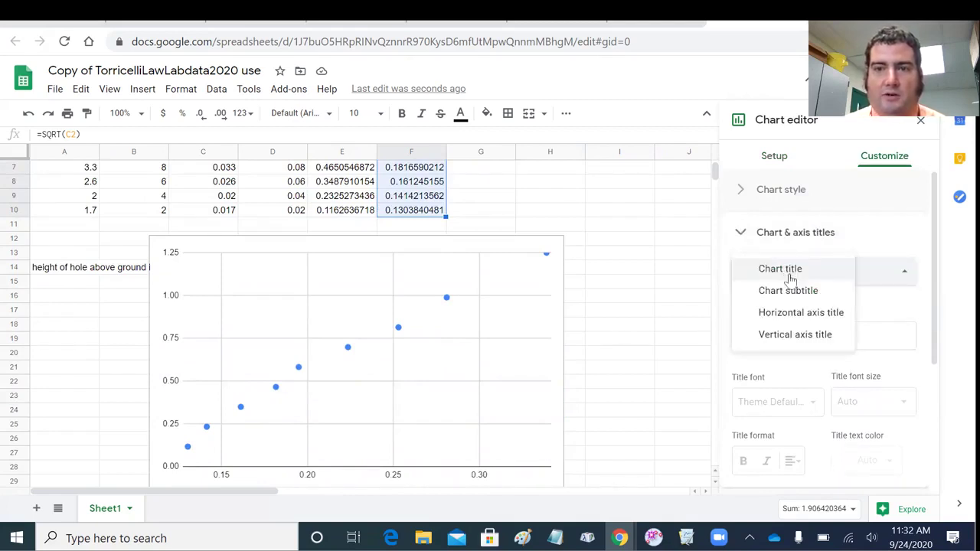
pyautogui.click(785, 313)
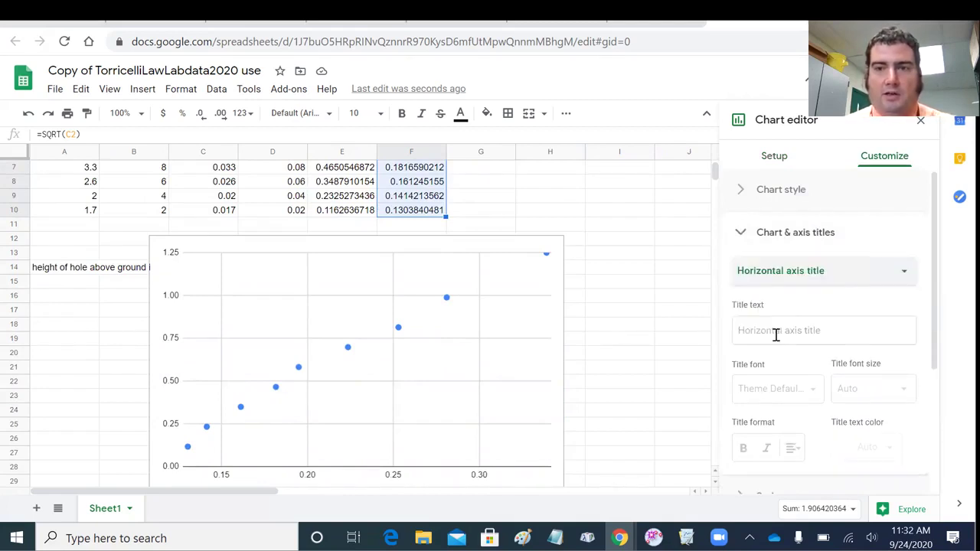
pyautogui.click(777, 334)
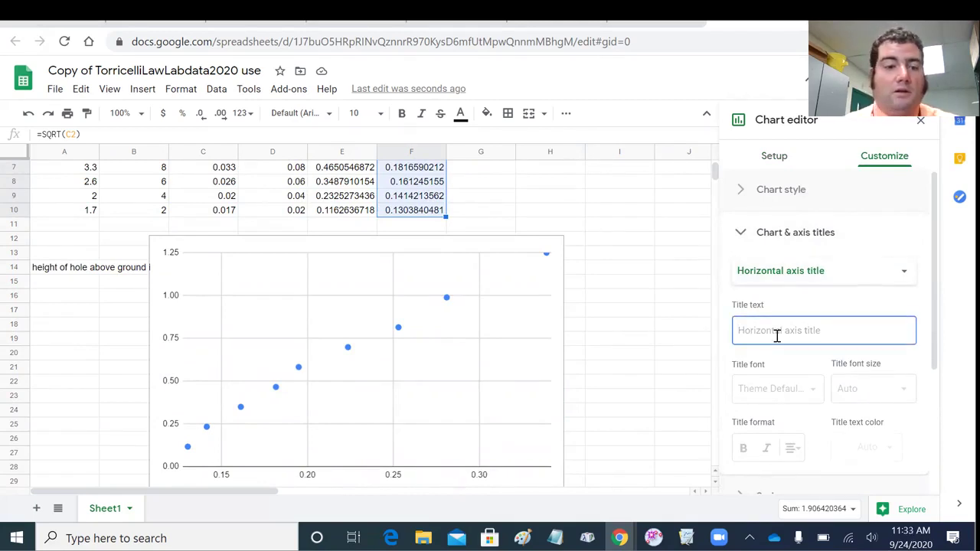
pyautogui.write('√')
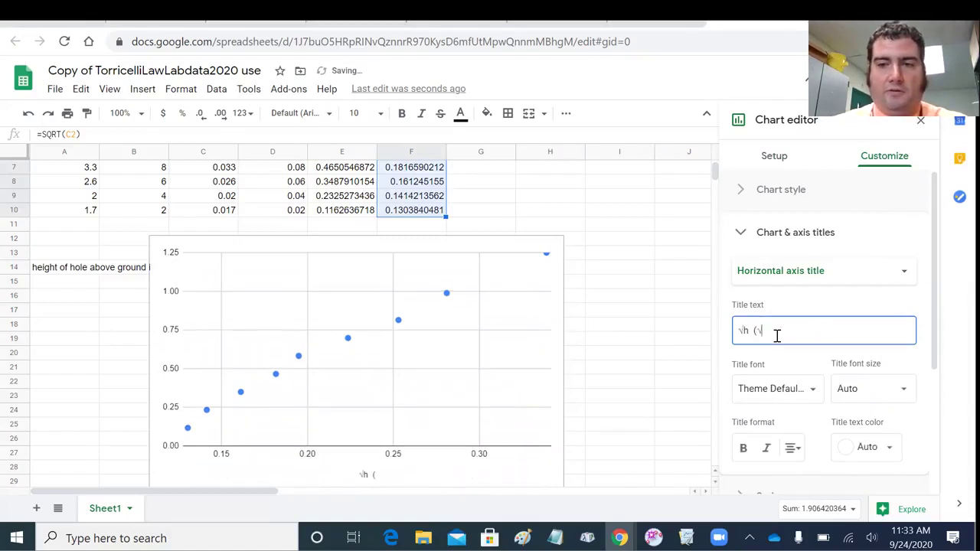
pyautogui.write('m)')
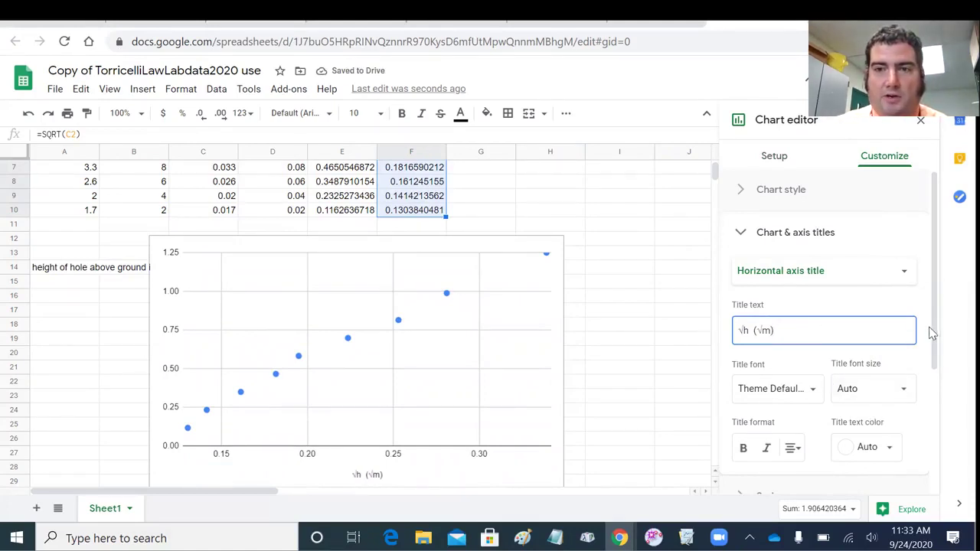
# Set the chart's vertical axis title to "velocity (m/s)"
pyautogui.click(883, 276)
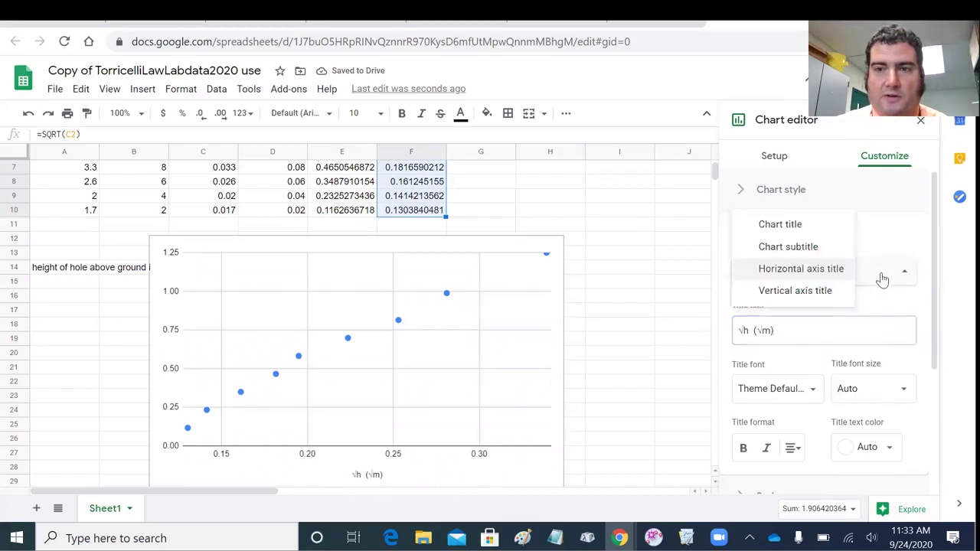
pyautogui.click(842, 298)
pyautogui.click(806, 331)
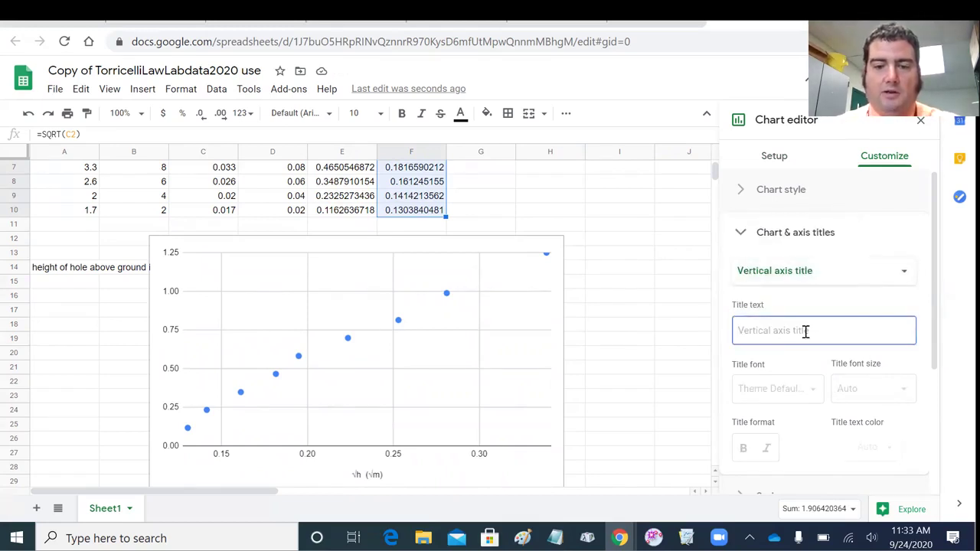
pyautogui.write('velocity (')
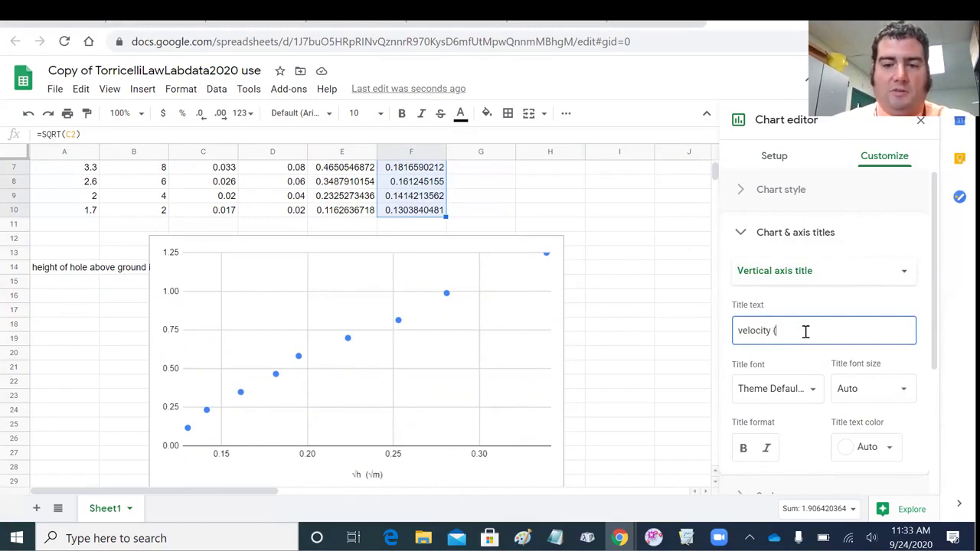
pyautogui.write('m/s')
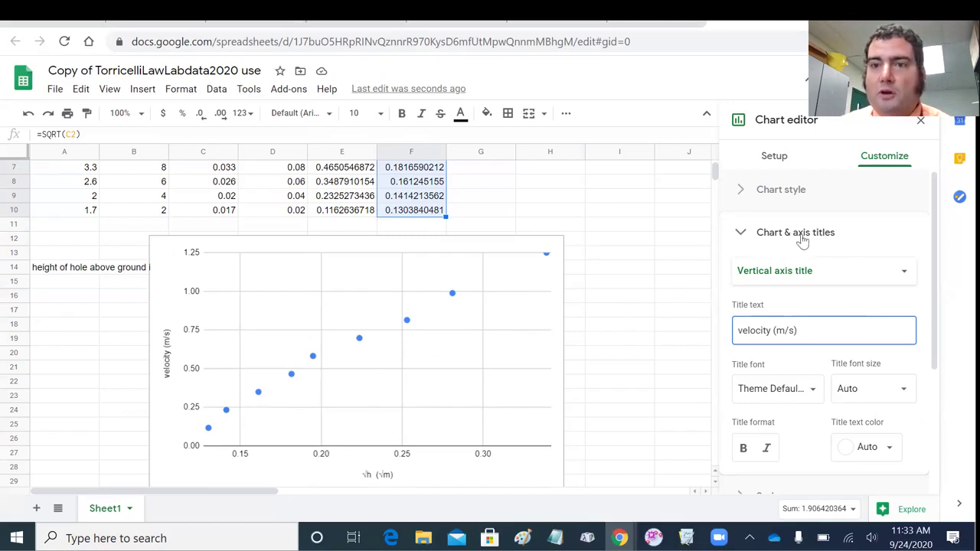
pyautogui.click(934, 230)
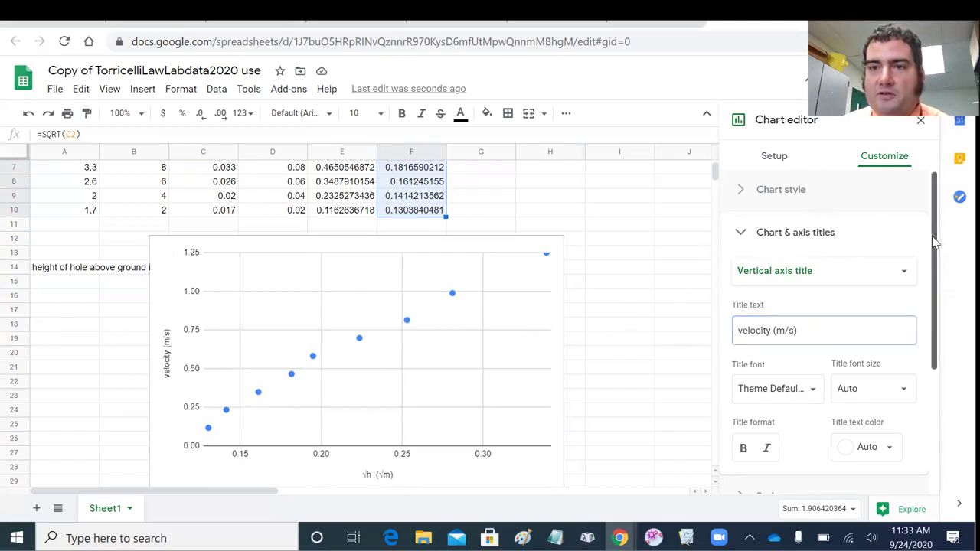
# Add a linear trendline to the velocity data series in the scatter chart
pyautogui.scroll(-1, 934, 222)
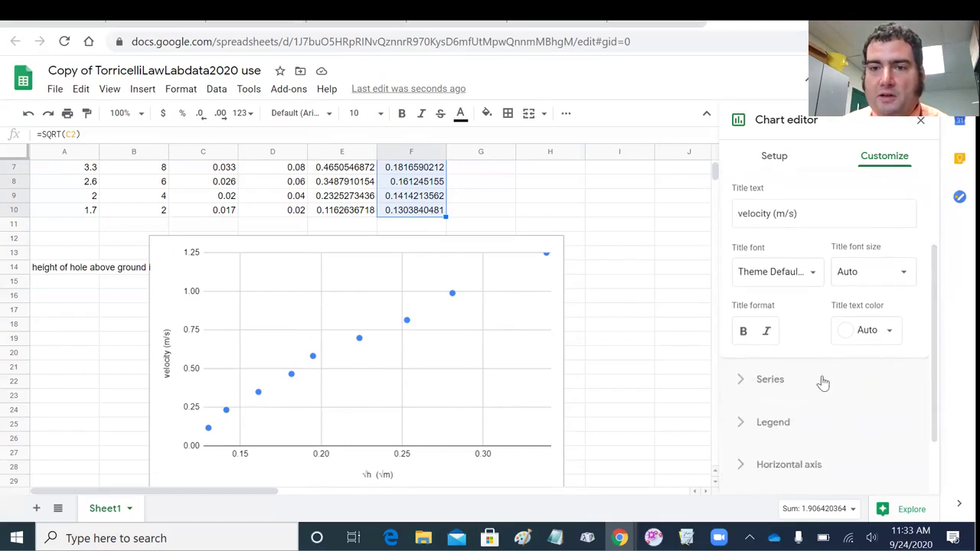
pyautogui.click(820, 383)
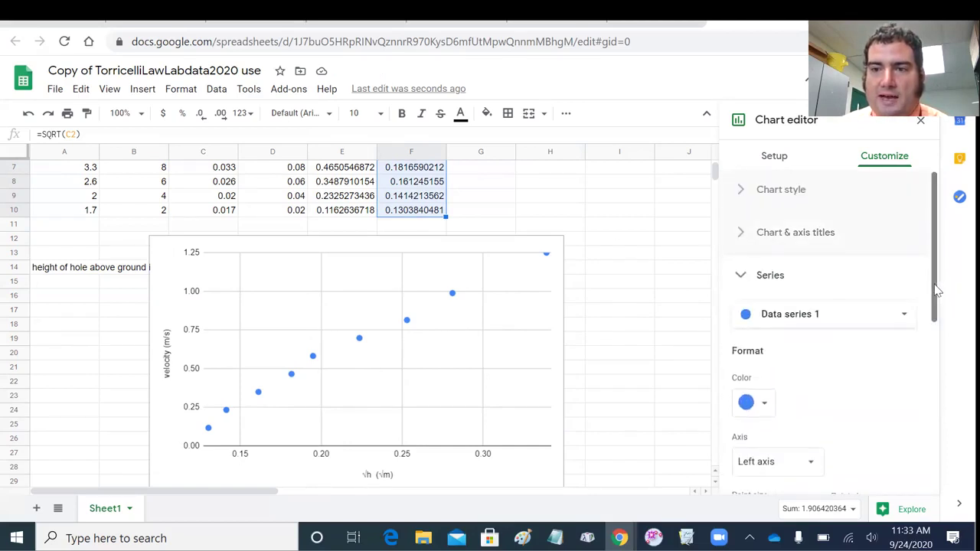
pyautogui.scroll(-1, 936, 331)
pyautogui.scroll(-4, 935, 330)
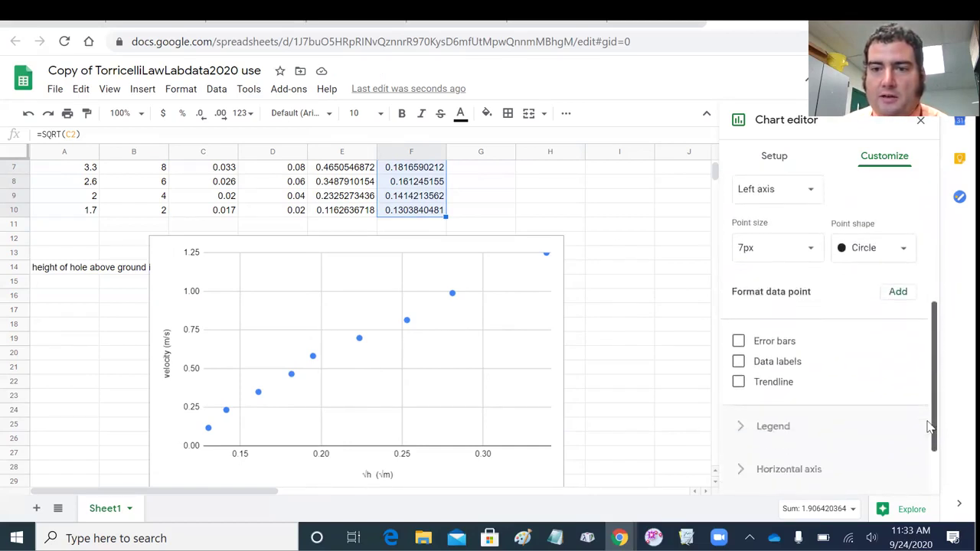
pyautogui.click(773, 346)
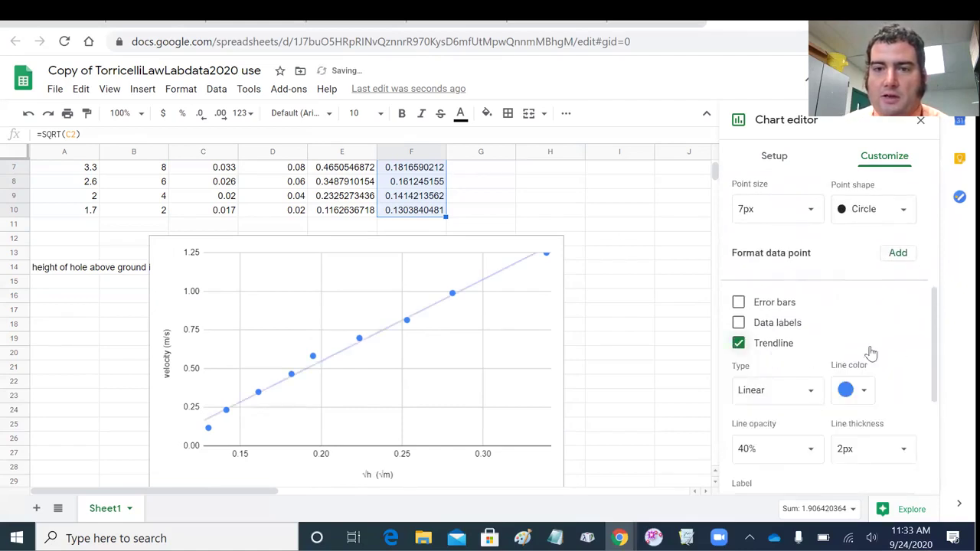
# Set the trendline's label to Use Equation so the chart shows the line's equation
pyautogui.moveTo(930, 345); pyautogui.dragTo(939, 380)
pyautogui.click(807, 413)
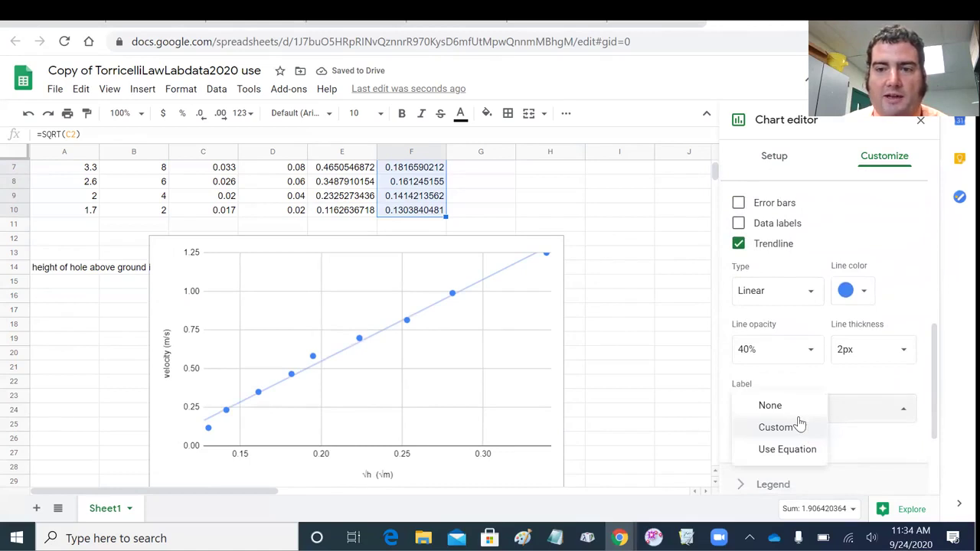
pyautogui.click(787, 450)
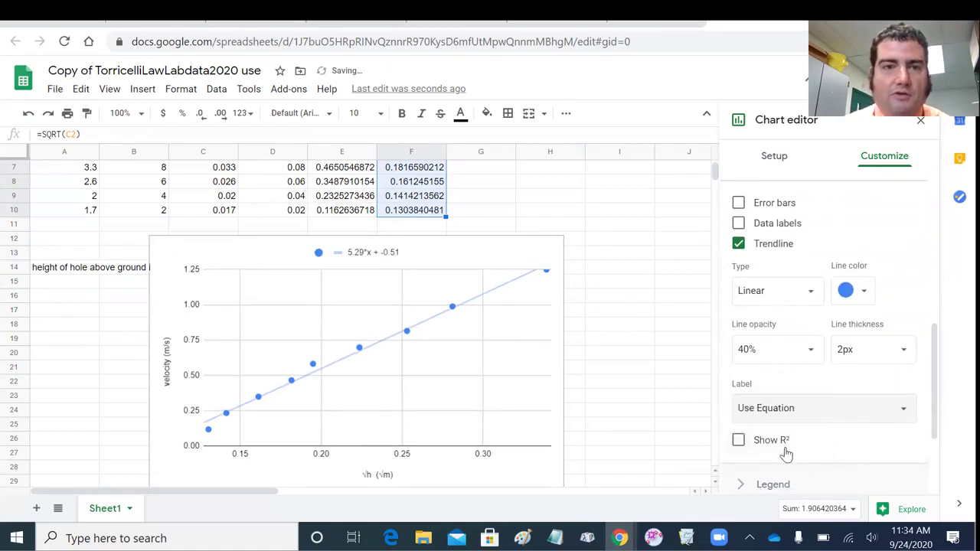